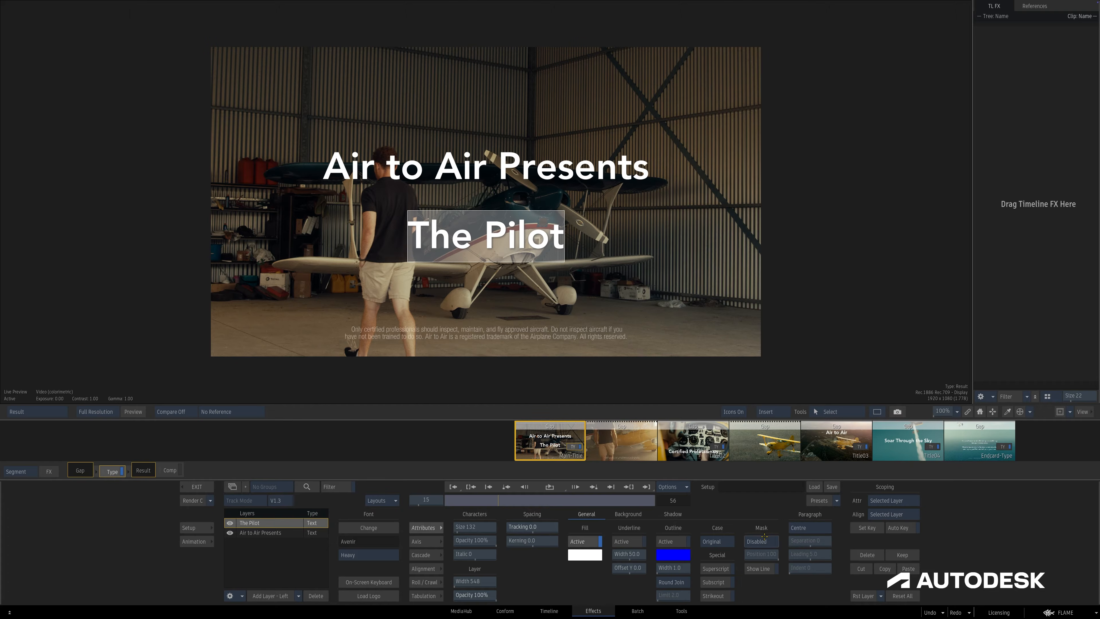
Set the mask of the "The Pilot" text layer to Right, show its mask line and try out the mask position
click(764, 536)
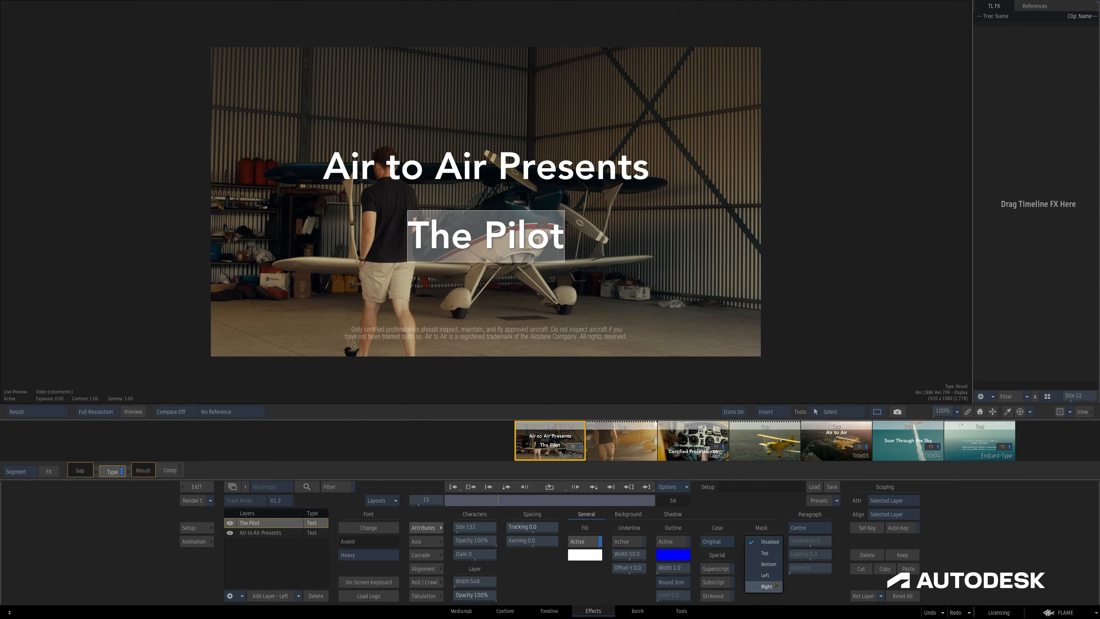
click(767, 586)
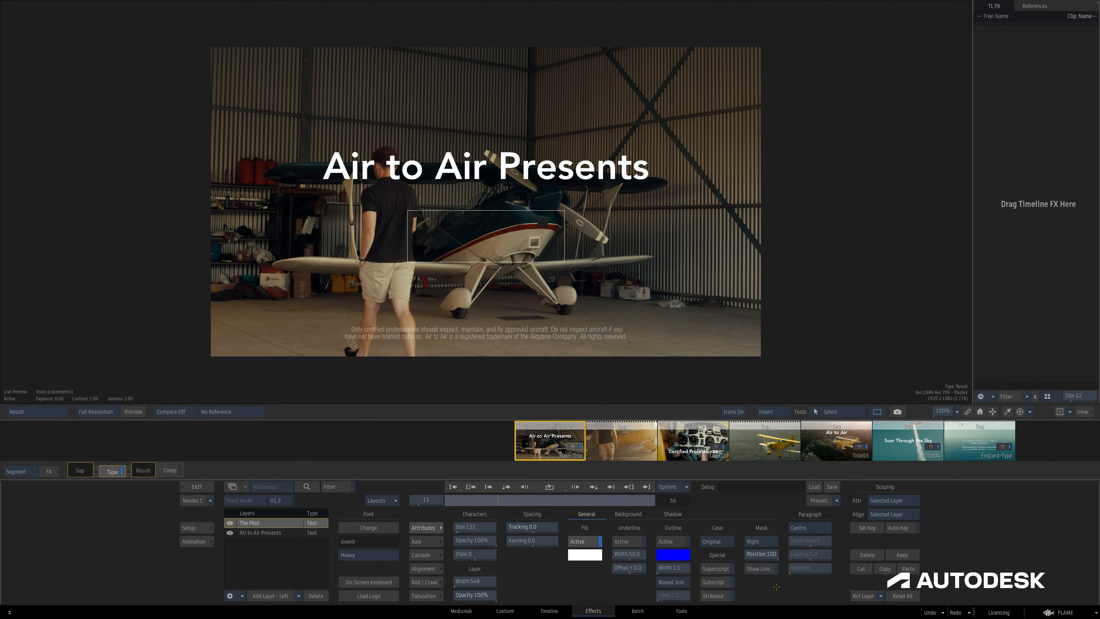
click(759, 569)
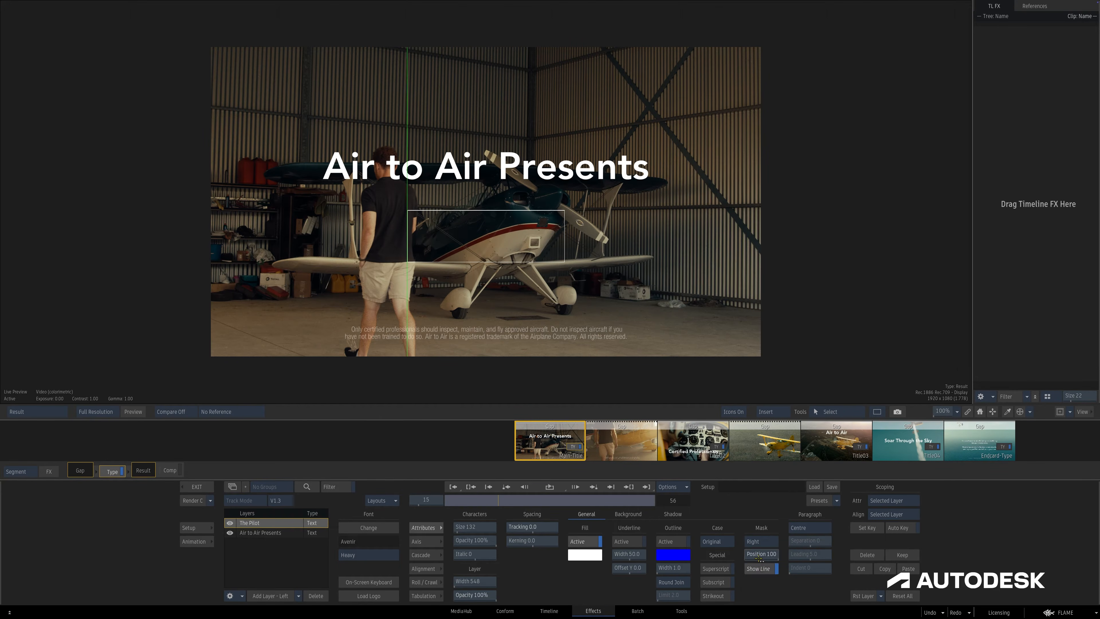
mouse_move(760, 557)
mouse_down()
mouse_move(723, 556)
mouse_move(780, 555)
mouse_up()
With Auto Key enabled, keyframe the mask position of "The Pilot" to 0% at frame 31 and scrub through the reveal
click(899, 527)
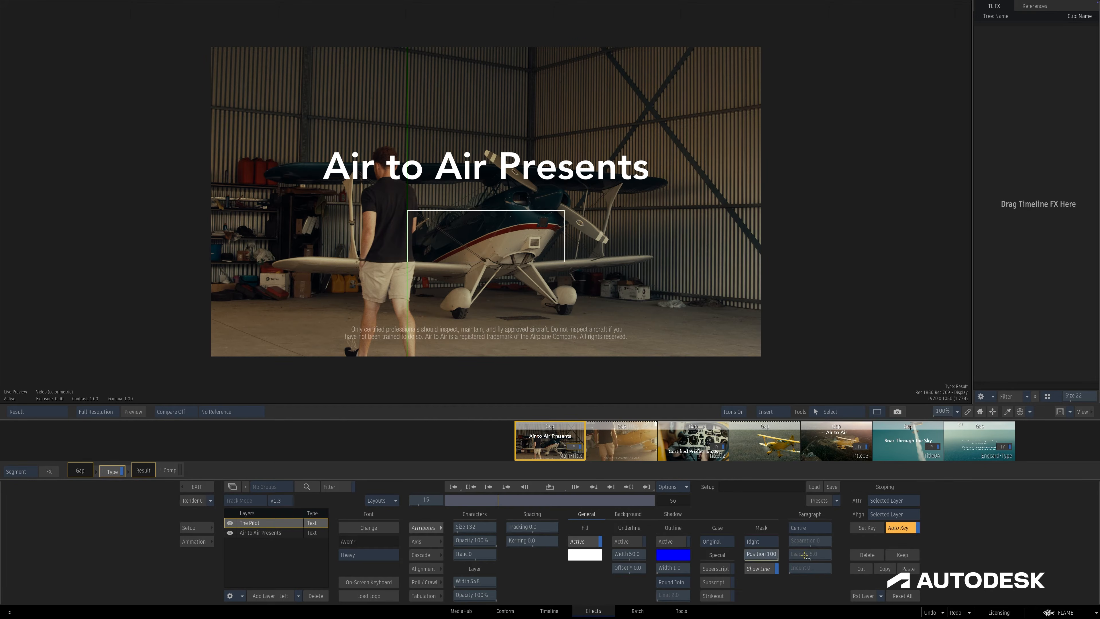
drag(543, 501, 560, 501)
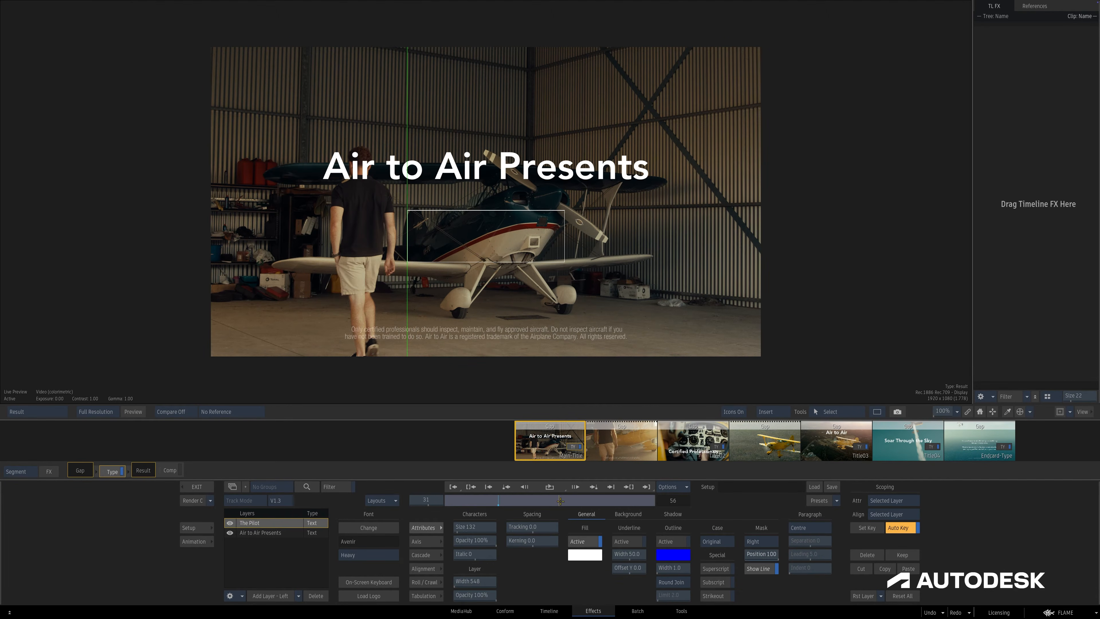
drag(761, 554, 715, 554)
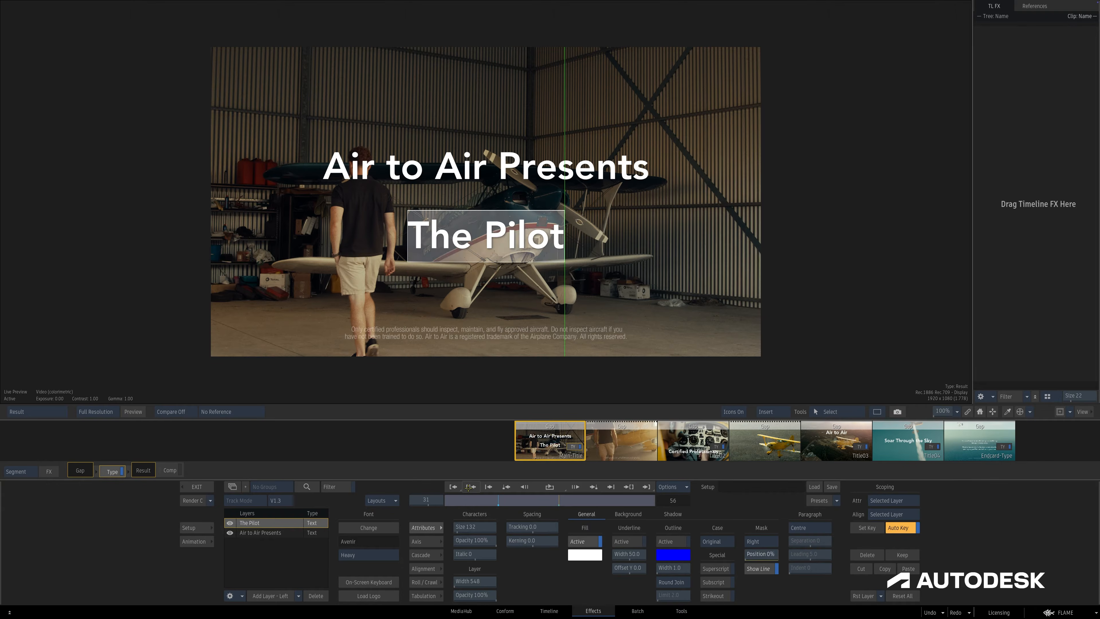
click(485, 499)
drag(485, 500, 571, 501)
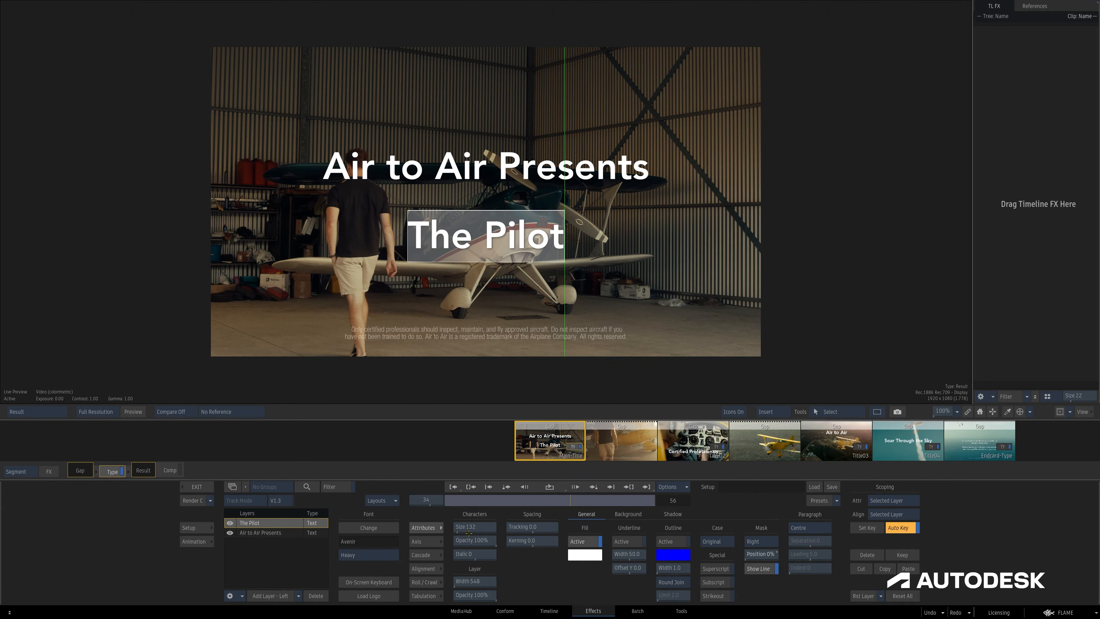
Animate the paragraph X position of "The Pilot" from 593 at frame 1 to 0 at frame 25 and show its animation curve
click(438, 541)
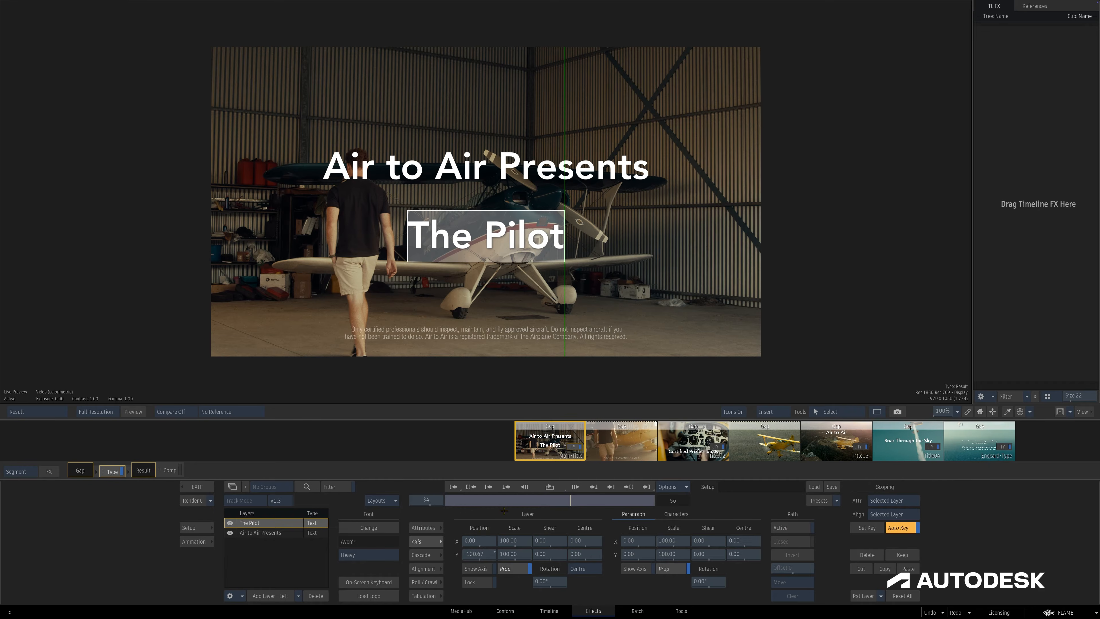
click(453, 487)
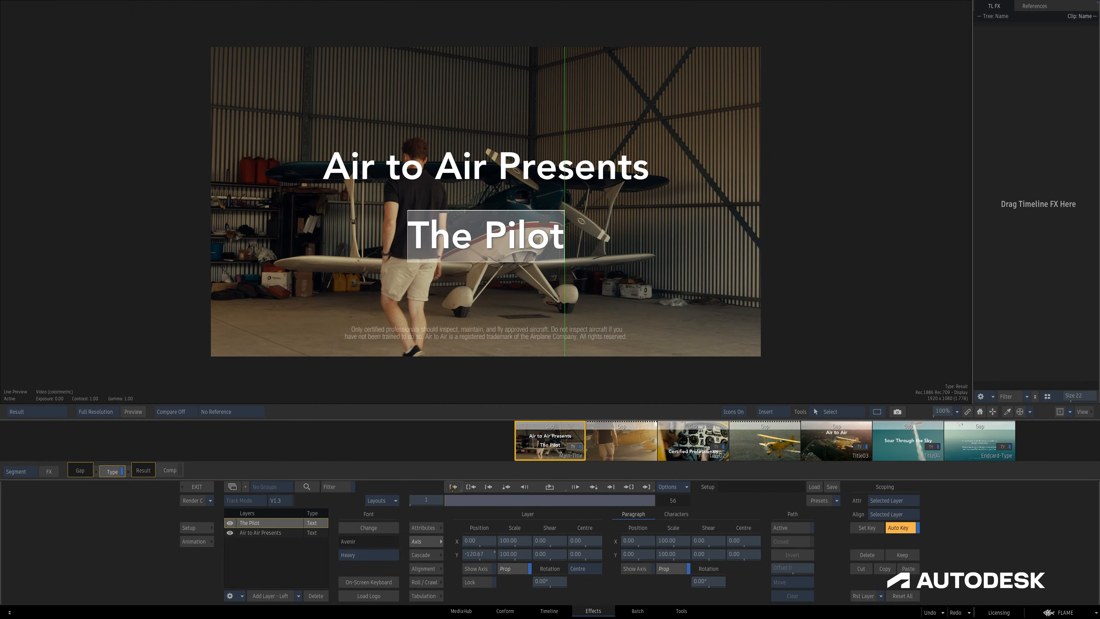
drag(638, 541, 920, 538)
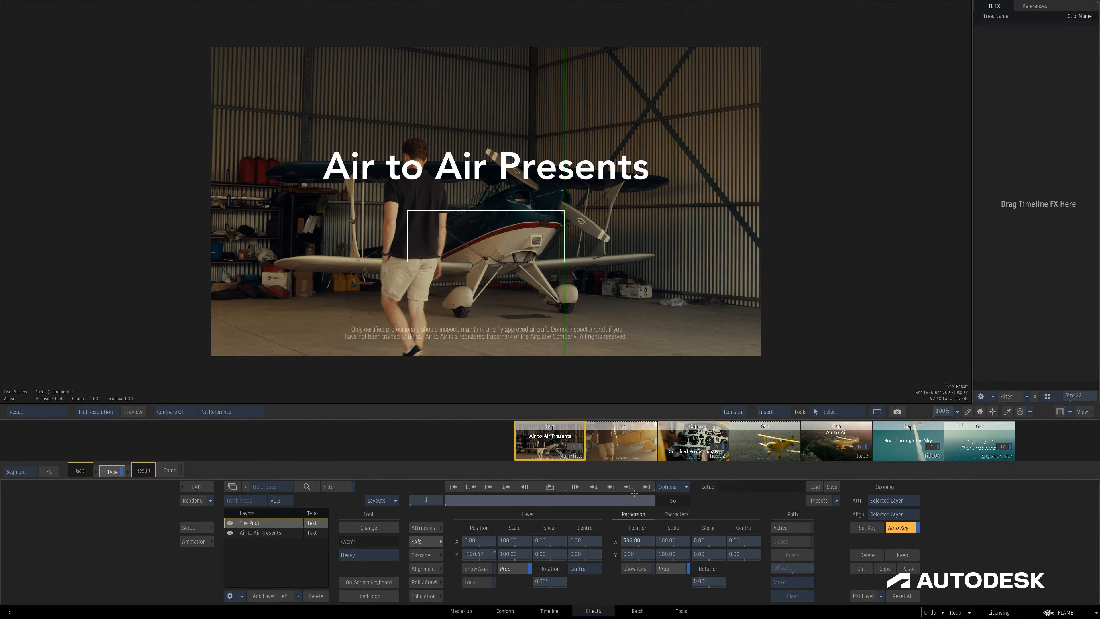
click(533, 500)
click(633, 541)
text(0)
key(Return)
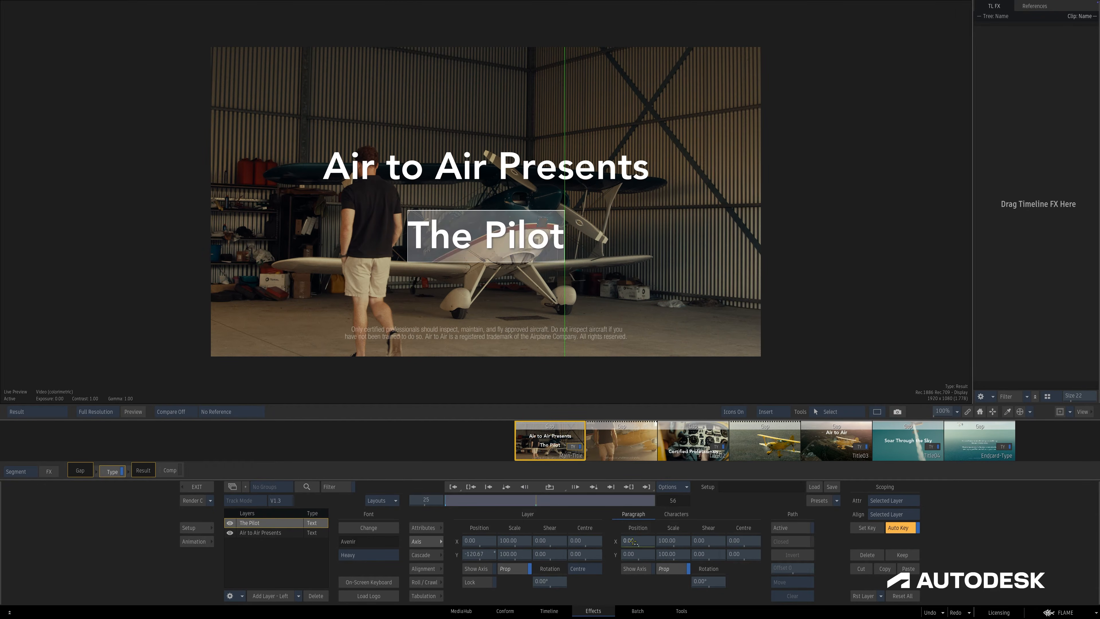
click(194, 541)
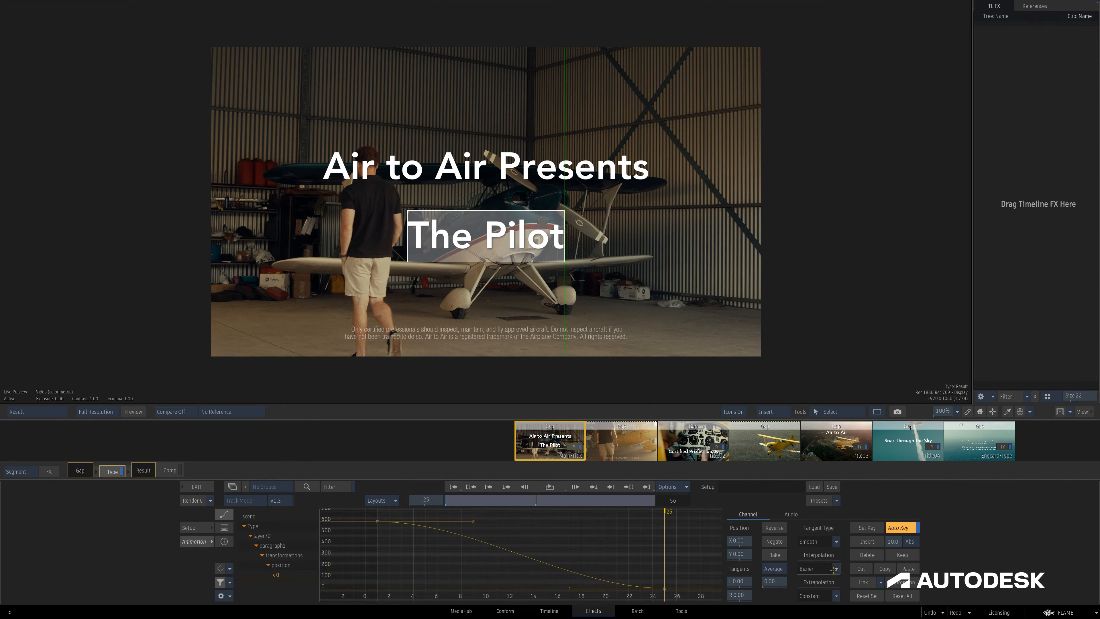
drag(394, 522, 394, 533)
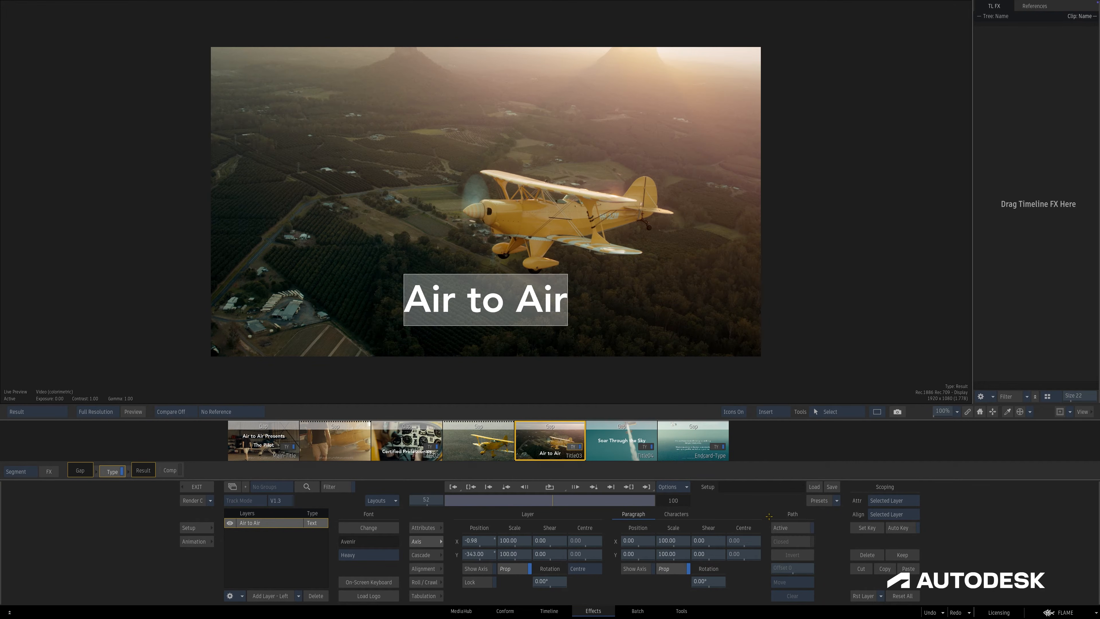
Activate a path for the "Air to Air" text, moving its first point outside the frame's upper left and its middle point to the lower left
click(797, 527)
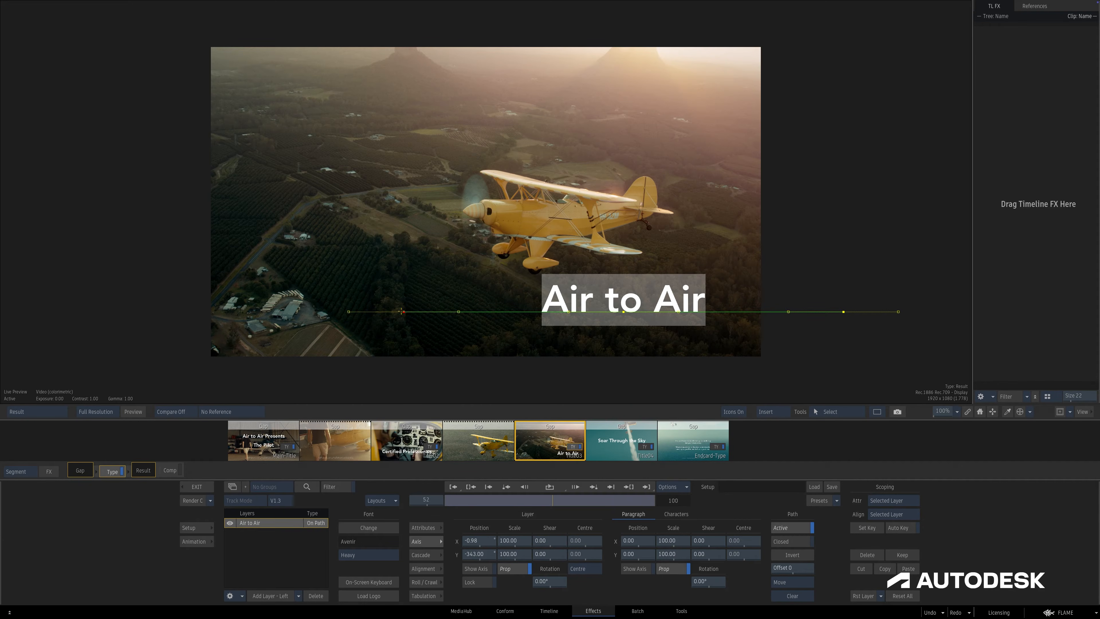
drag(458, 310, 126, 208)
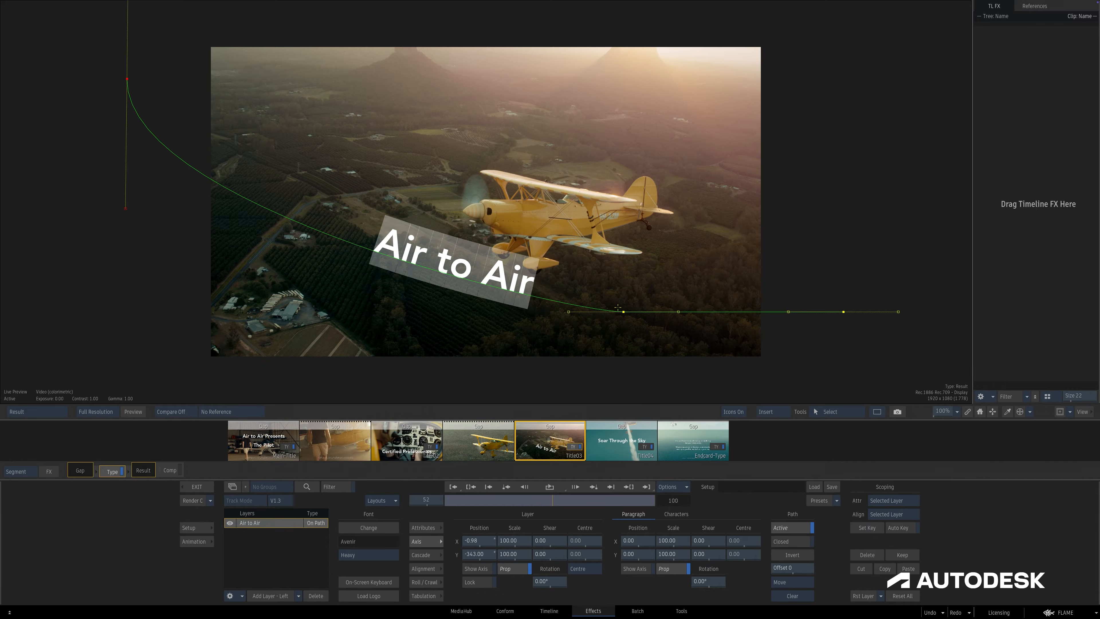
drag(624, 311, 315, 310)
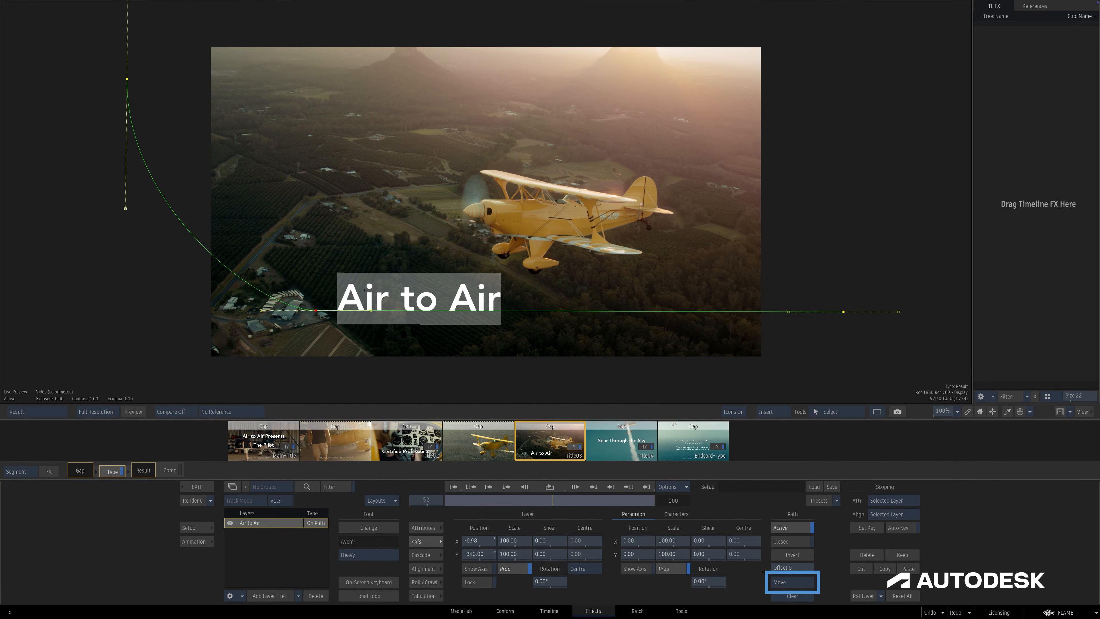
click(793, 582)
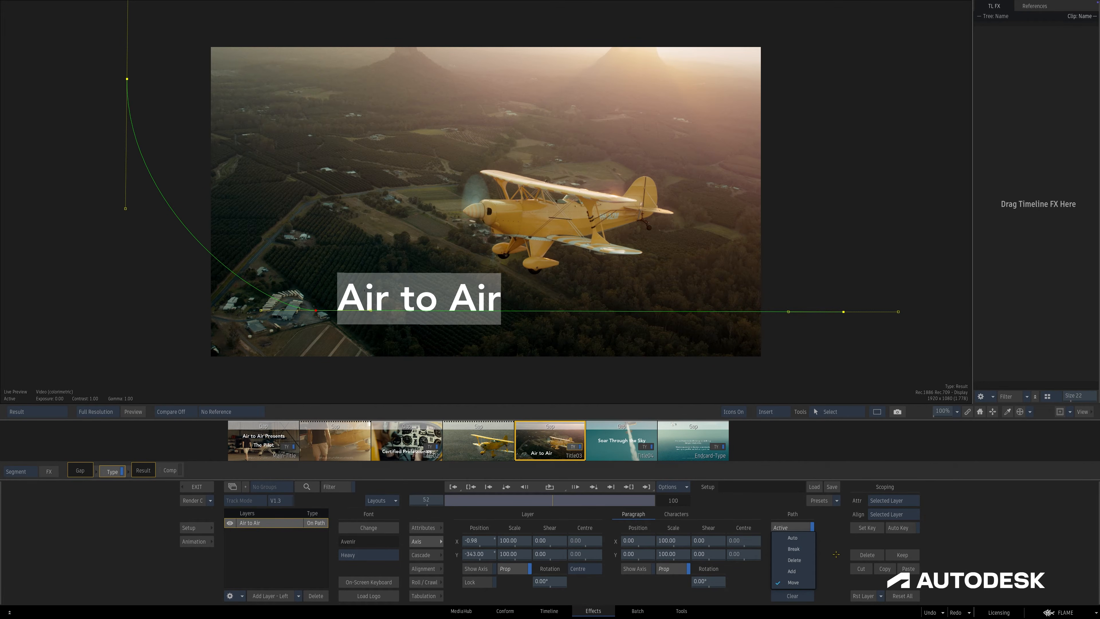
Try closing and inverting the "Air to Air" path while offsetting the text along it to -1377
click(802, 542)
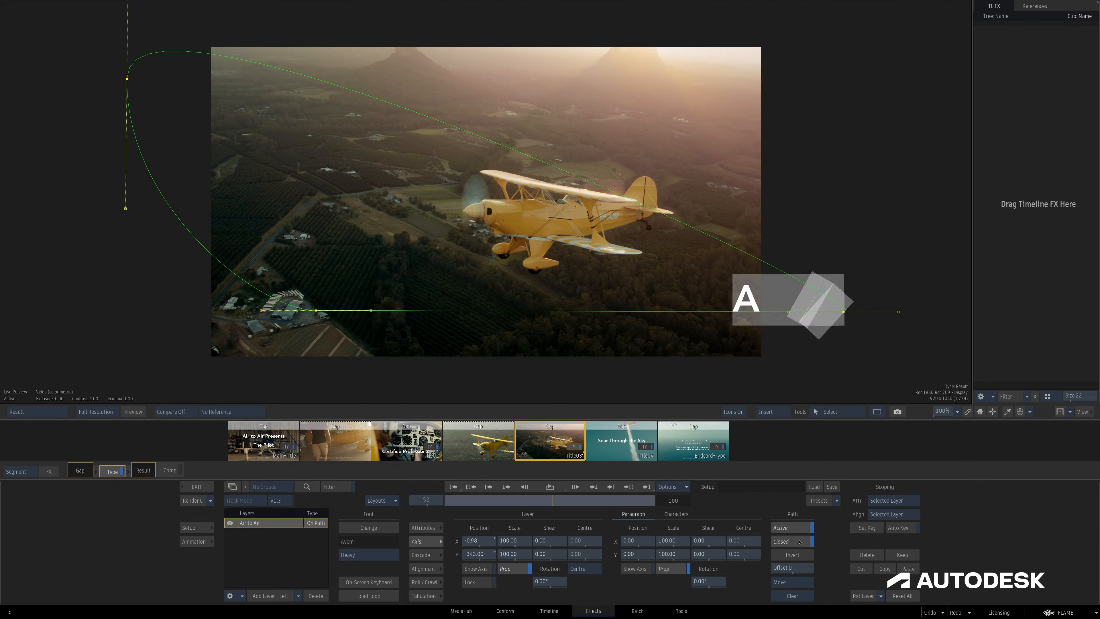
drag(795, 567, 552, 565)
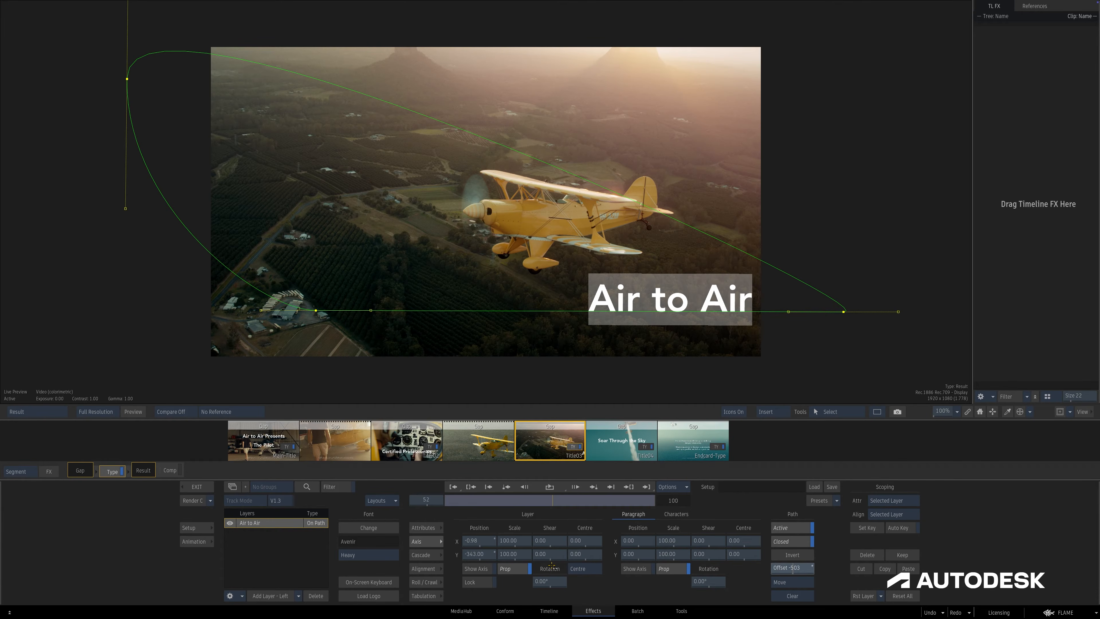
drag(791, 568, 376, 491)
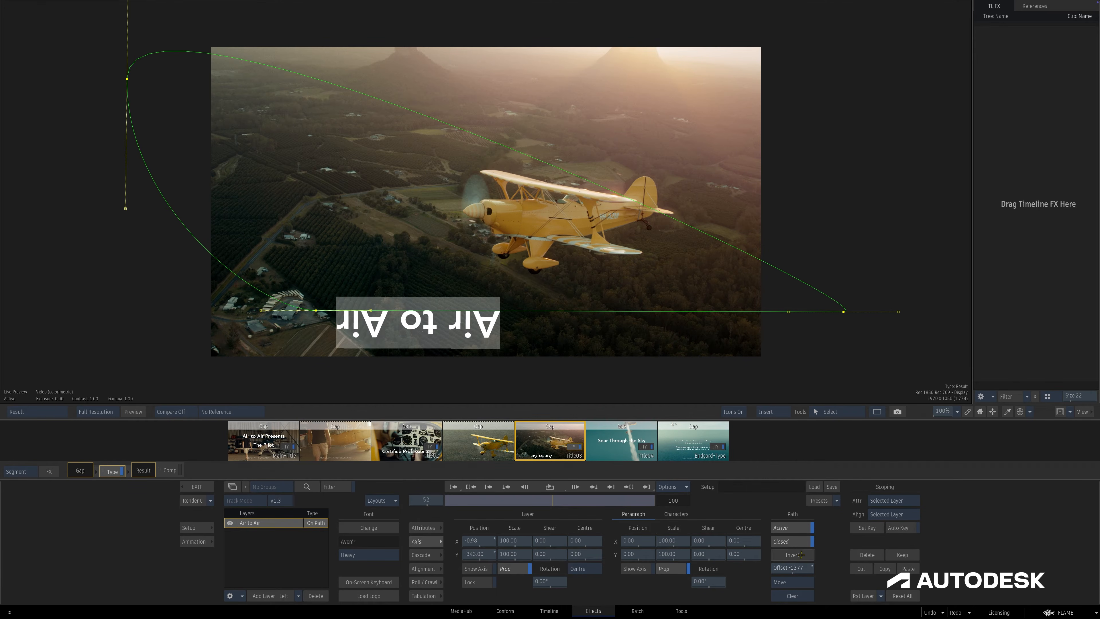
click(801, 555)
click(792, 541)
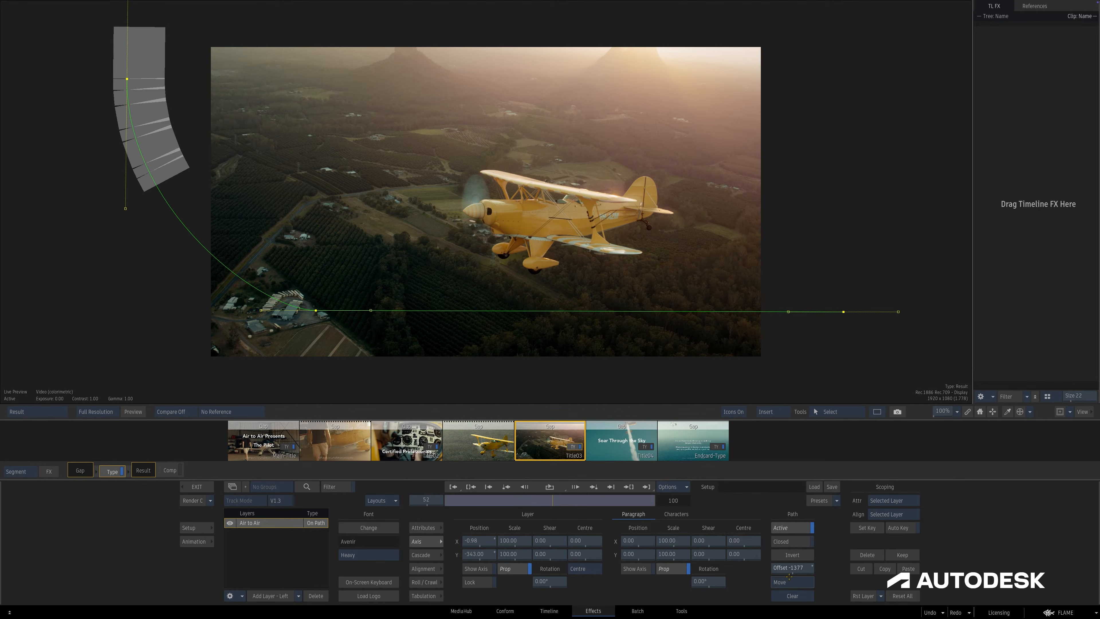
With Auto Key enabled, animate the path offset of "Air to Air" from -1508 at frame 1 to 200 at frame 59
drag(791, 575, 728, 580)
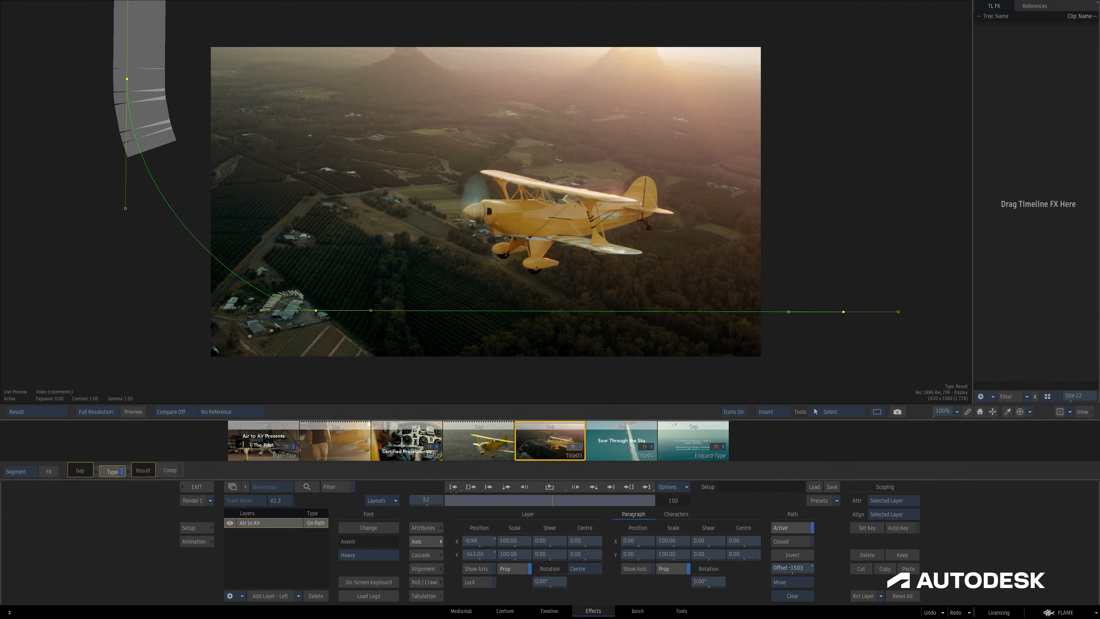
click(453, 487)
click(898, 528)
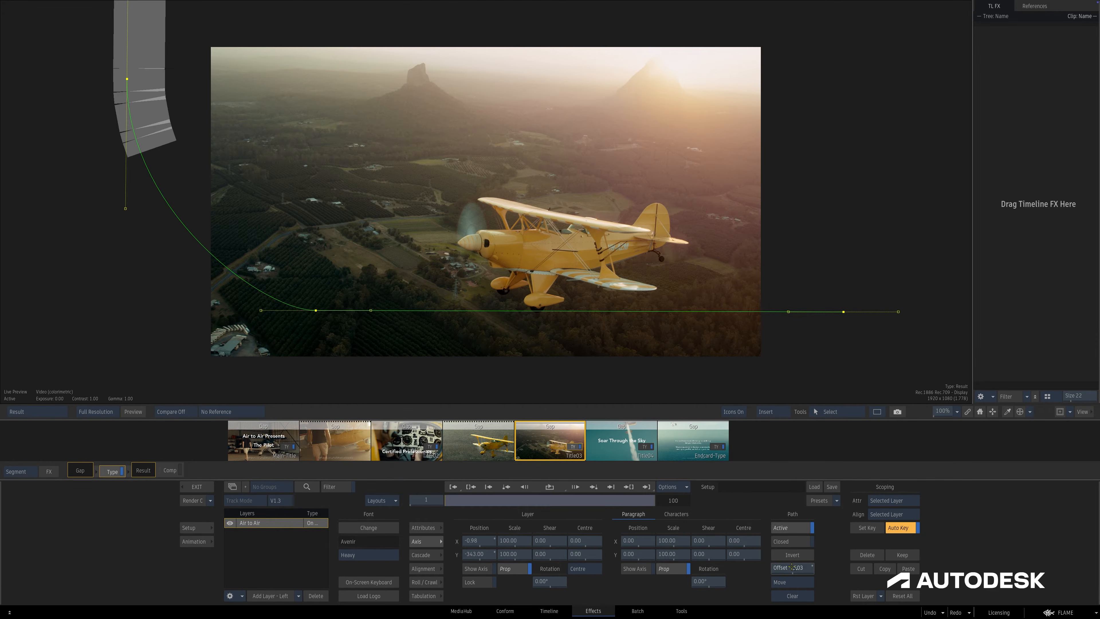
drag(793, 568, 709, 550)
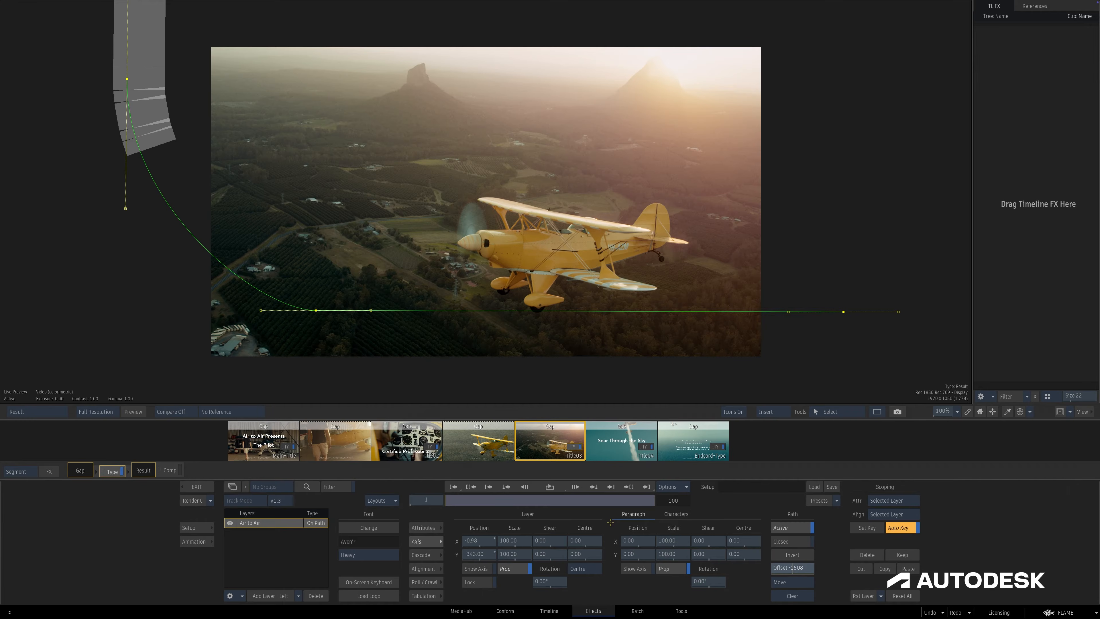
click(542, 505)
drag(542, 505, 567, 505)
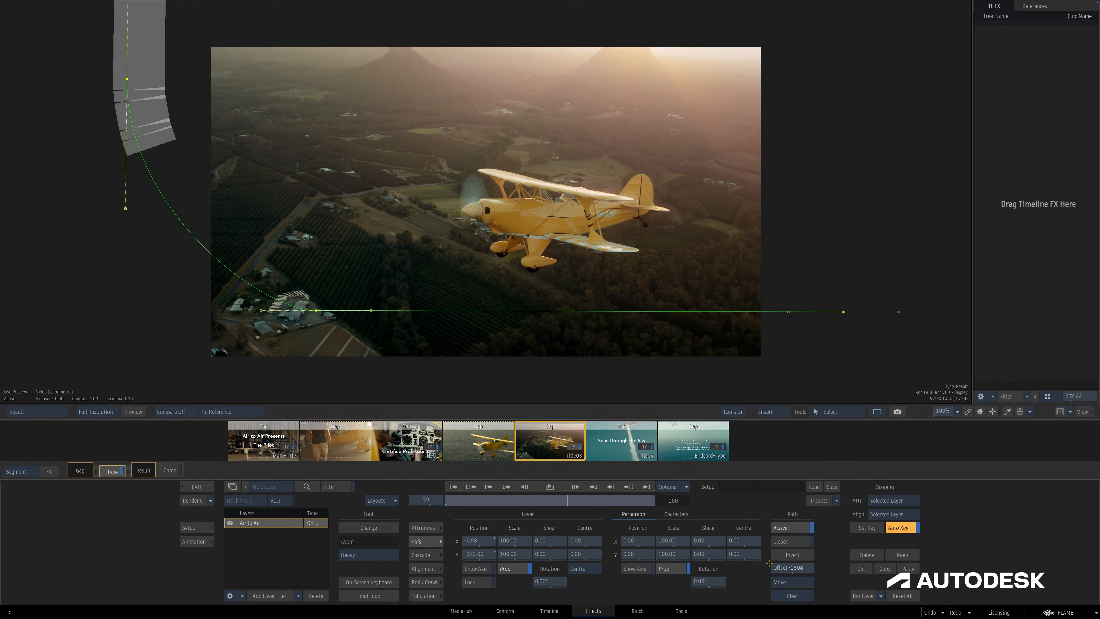
ctrl+click(801, 568)
drag(802, 568, 906, 583)
Change the interpolation of the path offset's animation curve, reshape the start of the curve and return to the text settings
click(194, 542)
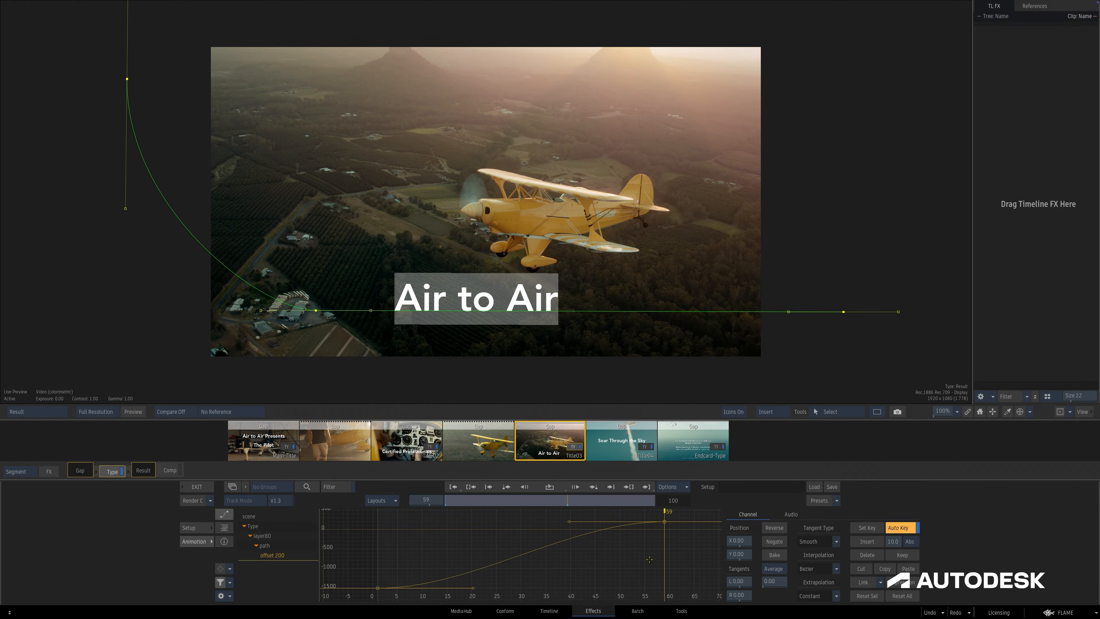
click(817, 569)
click(817, 536)
drag(394, 588, 389, 578)
click(195, 541)
key(Up)
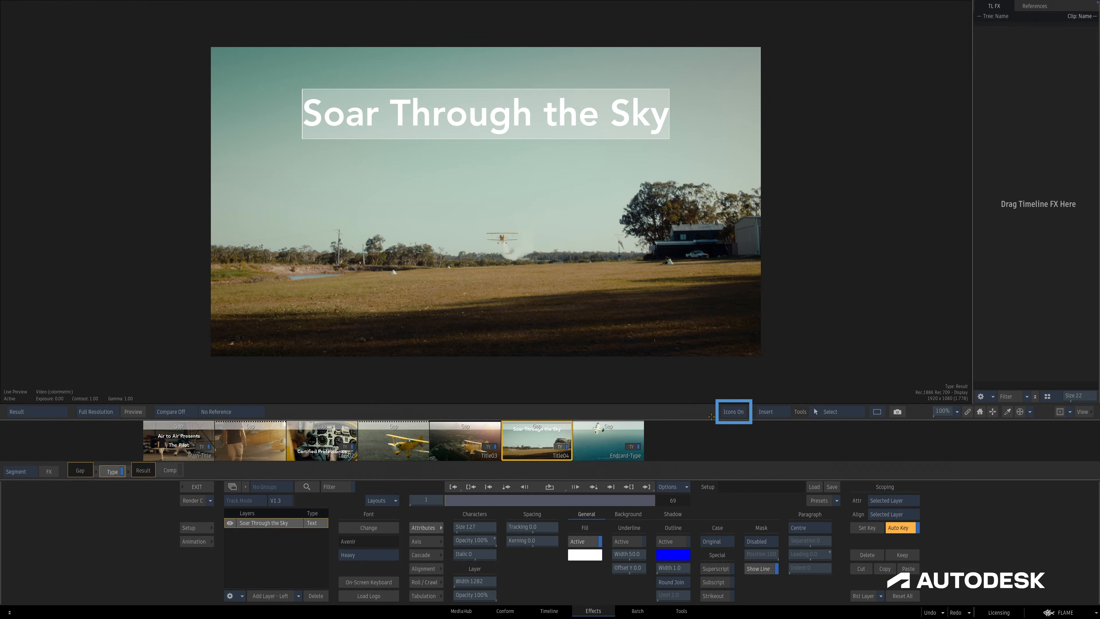
Hide the viewport icons, then animate the character opacity of "Soar Through the Sky" from 0% at frame 1 to 100% at frame 10
key(alt+i)
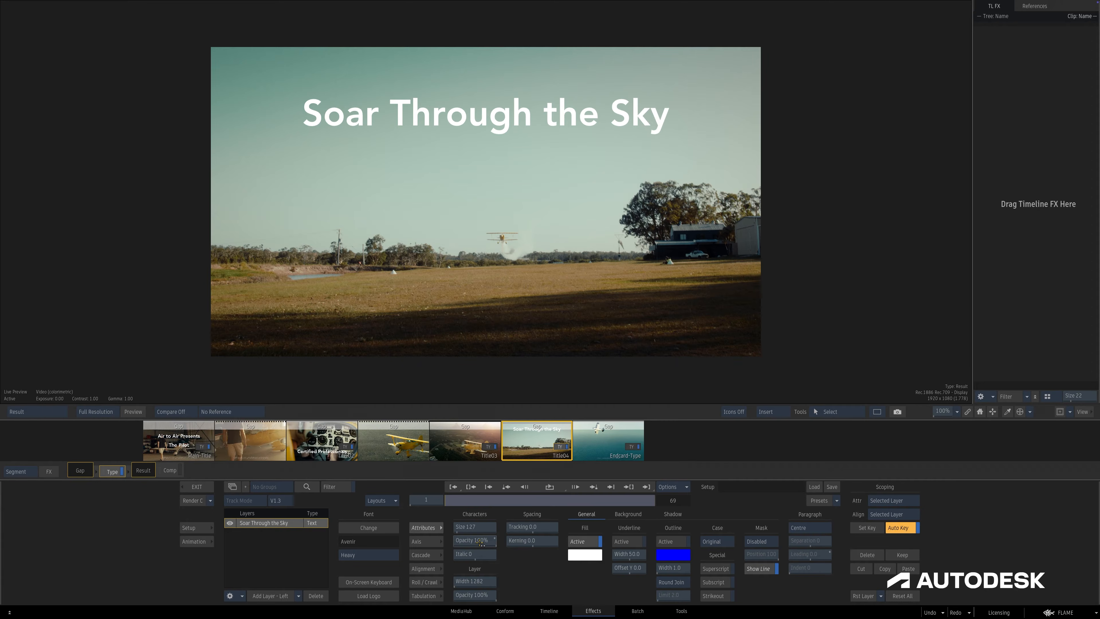
drag(481, 542, 409, 542)
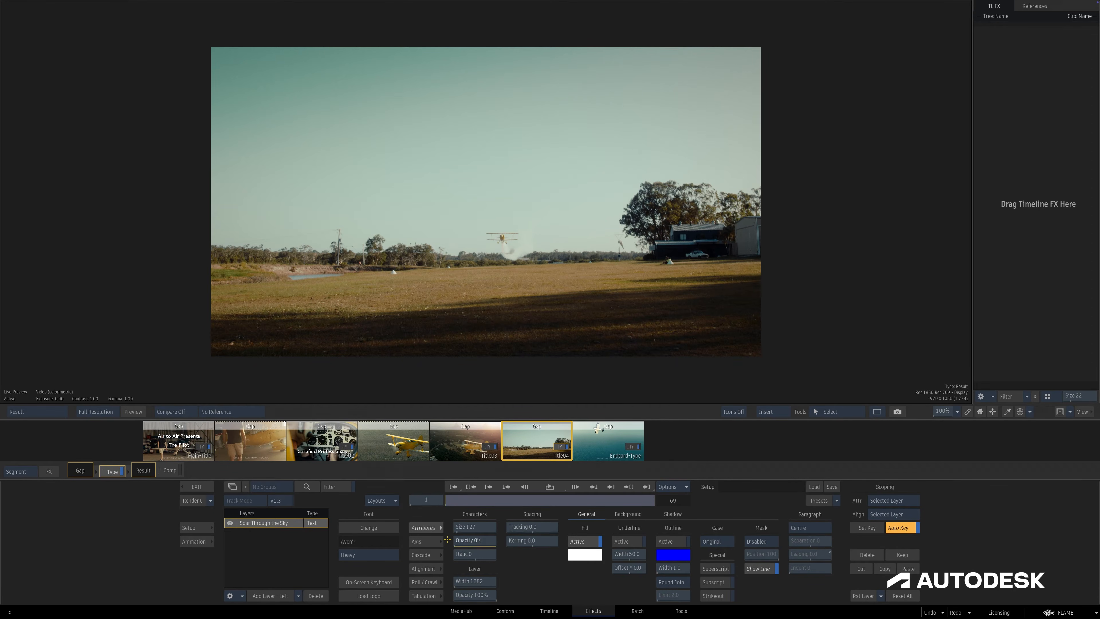
drag(453, 500, 472, 501)
drag(467, 540, 588, 535)
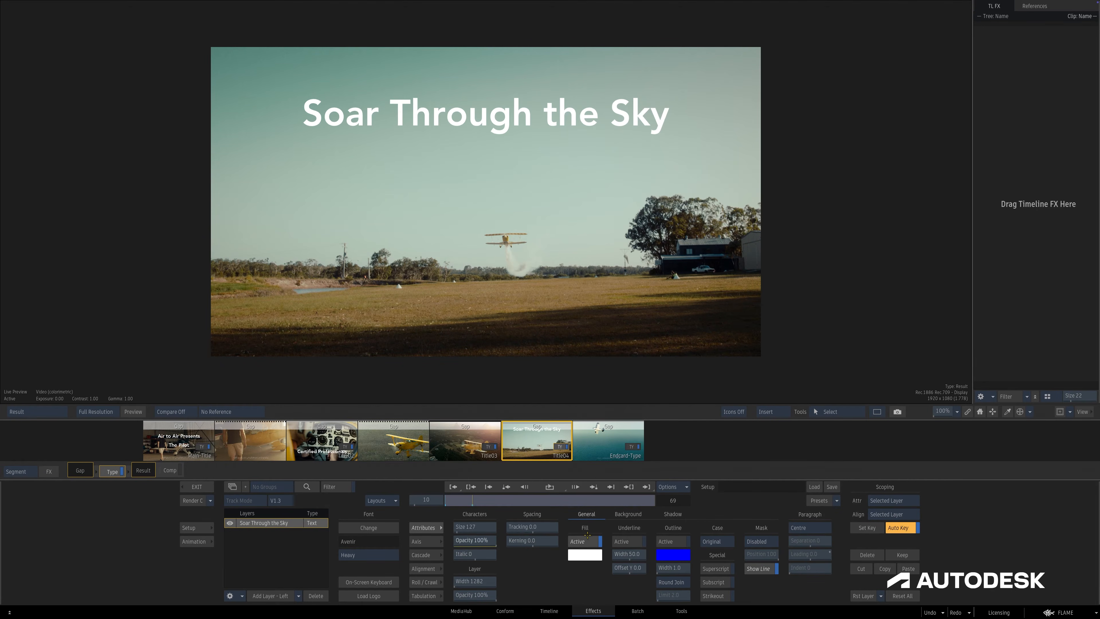
key(space)
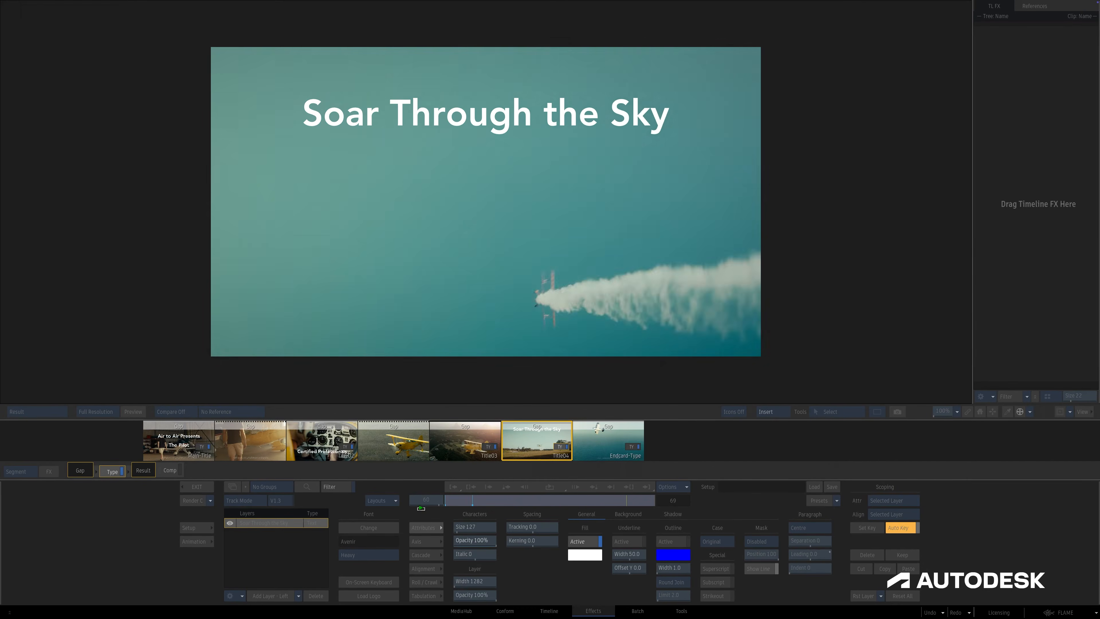
key(space)
With Auto Key disabled, set the left-to-right cascade's Time Offset to 1.0 for "Soar Through the Sky" and play it from the start
click(422, 554)
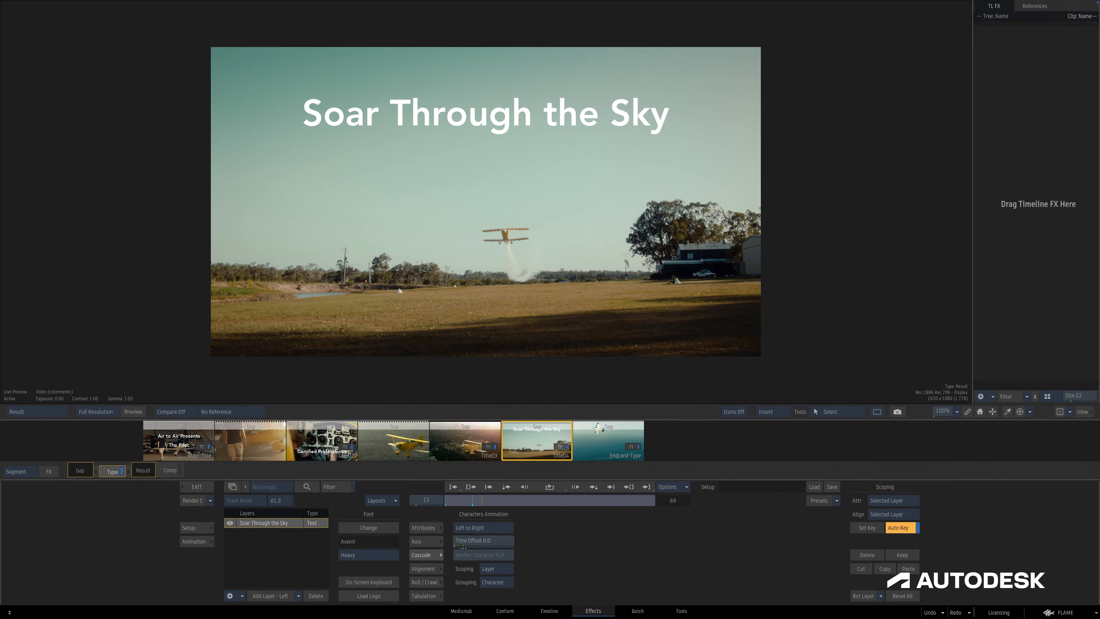
click(899, 528)
click(497, 536)
text(1)
key(Return)
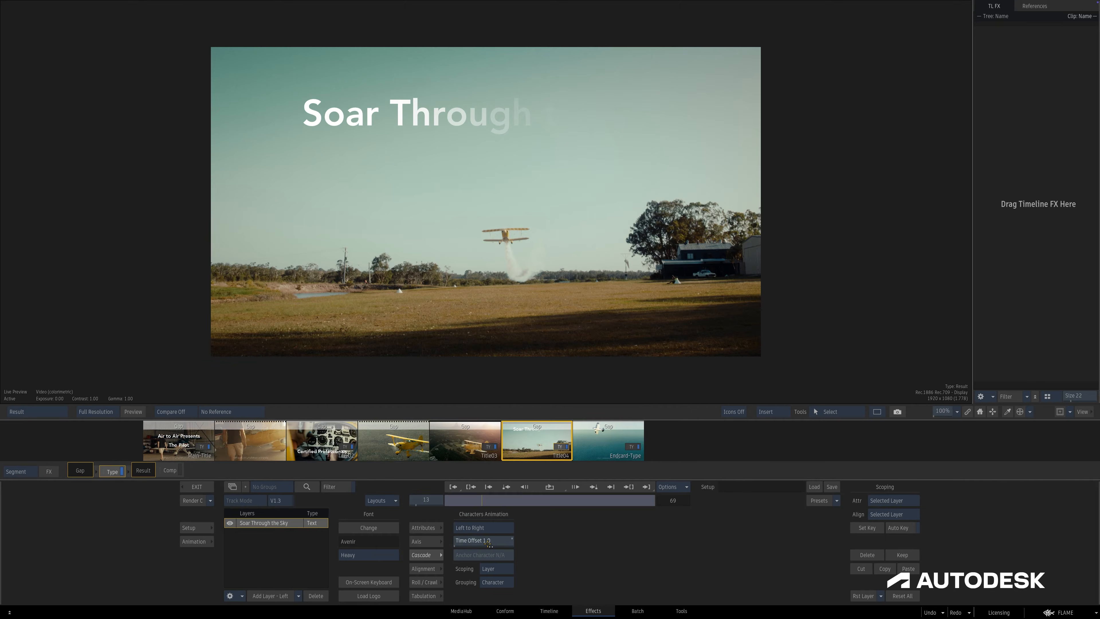
click(454, 486)
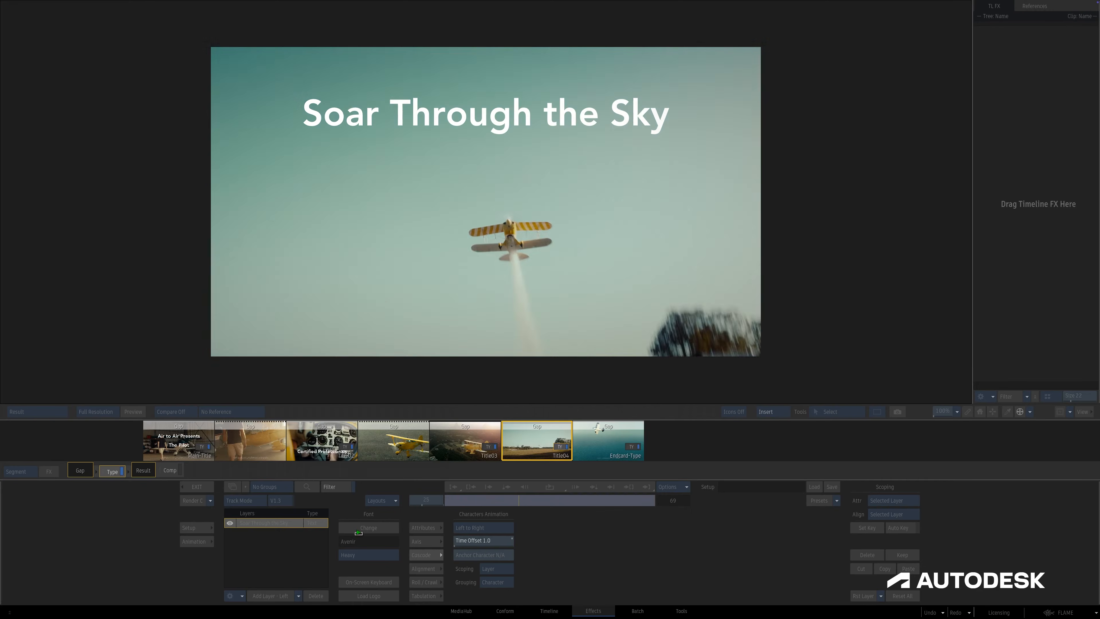
key(space)
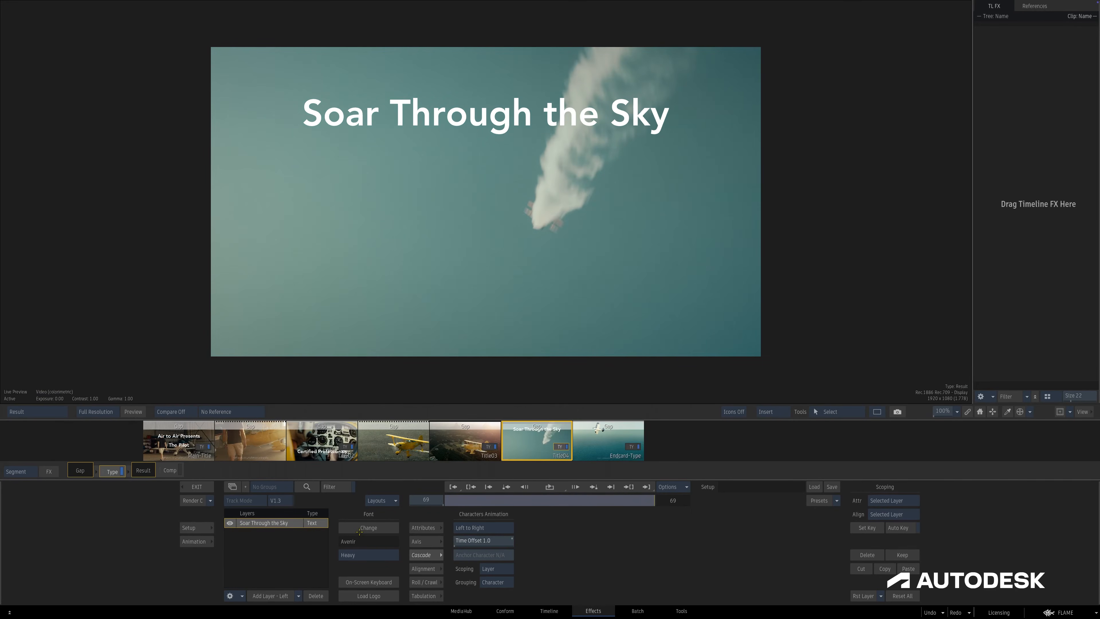
Step through the left-to-right cascade of "Soar Through the Sky" frame by frame from frame 1 to frame 18
click(453, 487)
key(Right)
key(Right)
key(Right)
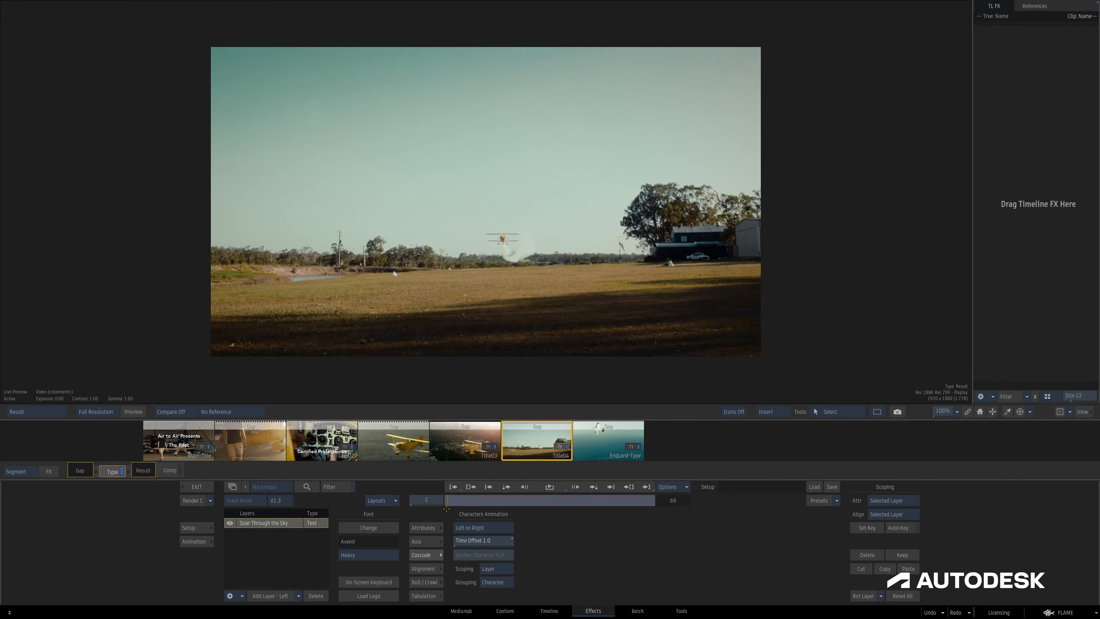
key(Right)
key(Right)
key(Right)
key(Right)
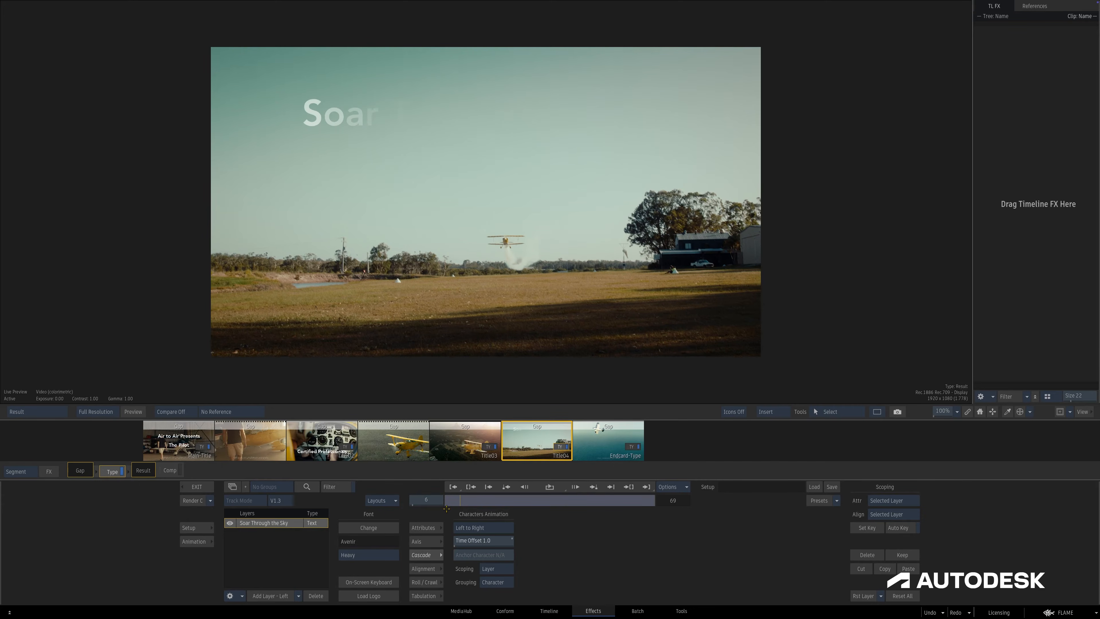
key(Right)
key(Right)
key(Right)
key(Right)
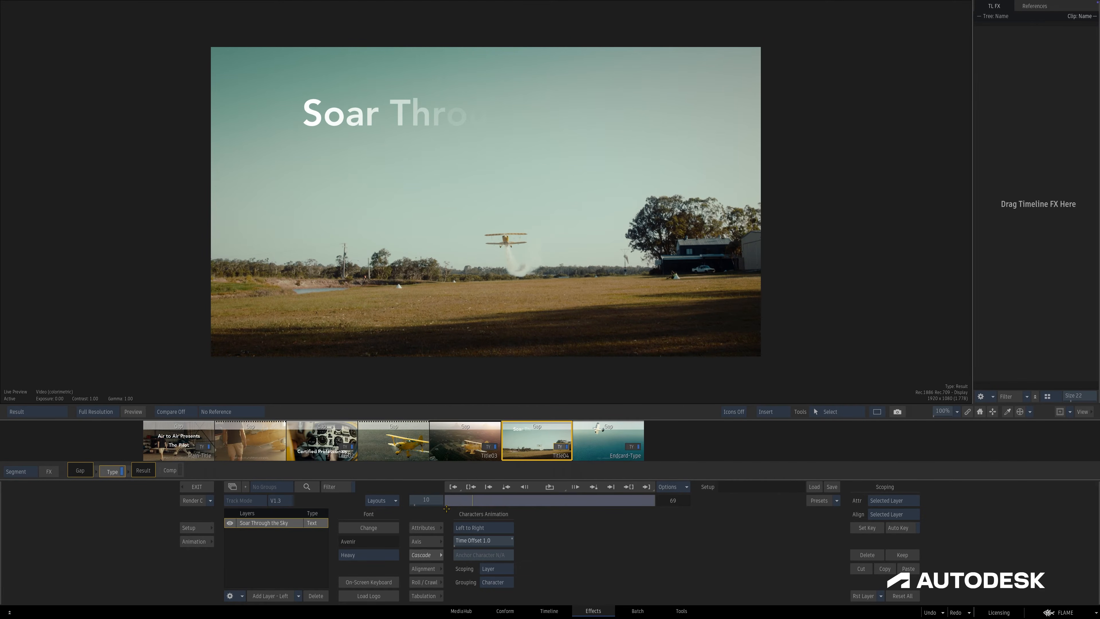
key(Right)
key(Right)
key(Right)
key(Right)
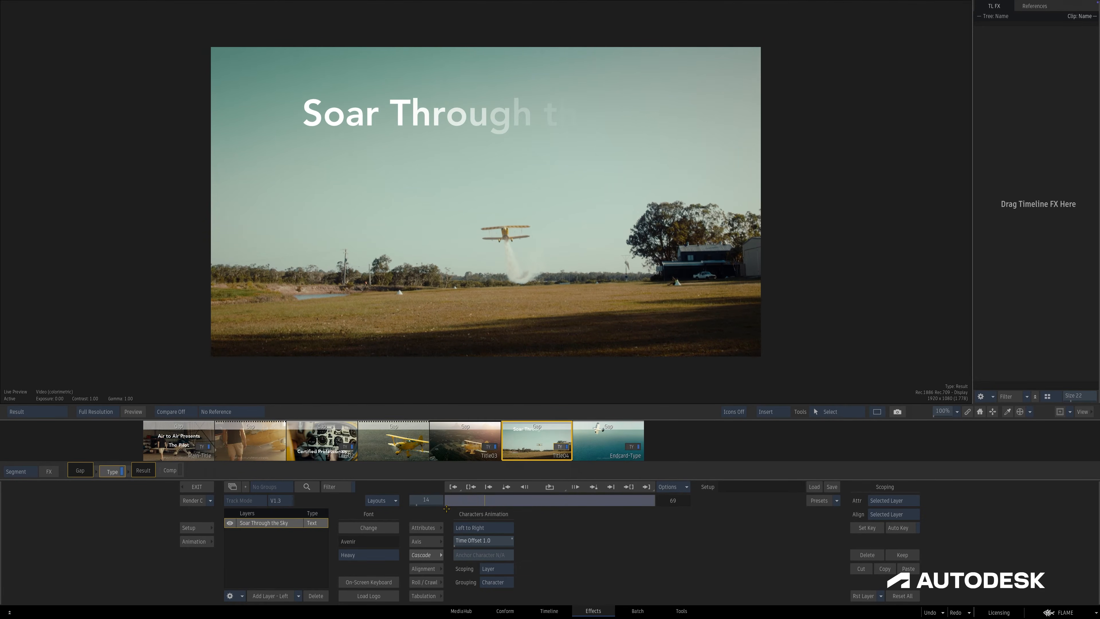
key(Right)
key(Right)
key(Right)
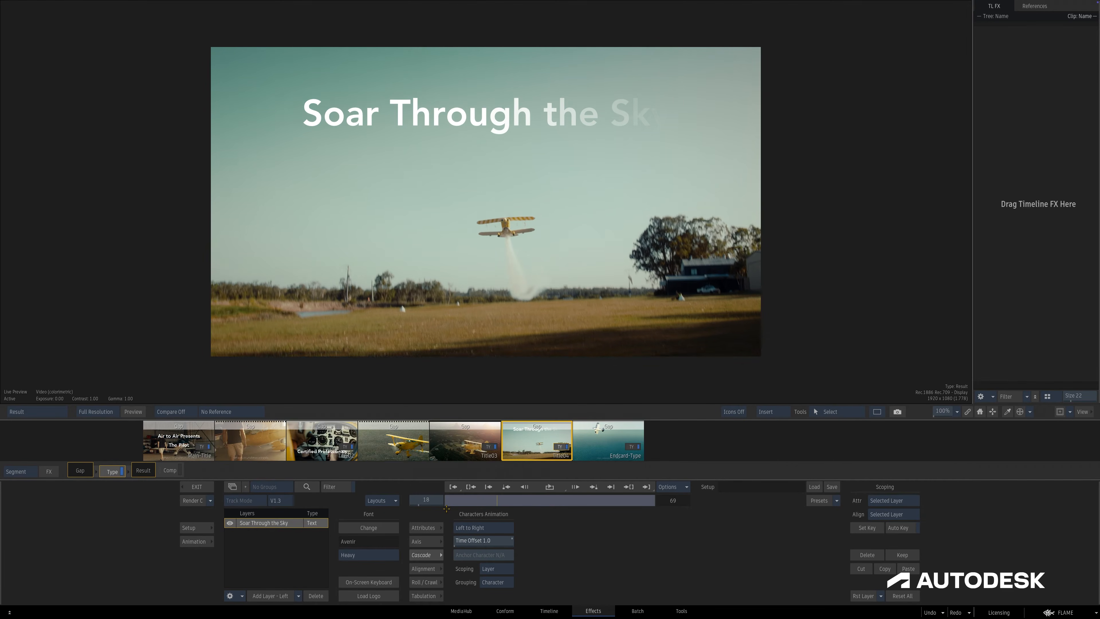
Set the cascade direction of "Soar Through the Sky" to Right to Left and scrub through the frames to preview it
click(483, 528)
click(483, 519)
click(498, 500)
mouse_move(497, 500)
mouse_down()
mouse_move(446, 498)
mouse_move(499, 493)
mouse_move(459, 494)
mouse_move(487, 487)
mouse_move(436, 499)
mouse_move(481, 490)
mouse_up()
click(483, 528)
click(483, 516)
click(480, 500)
drag(503, 487, 468, 487)
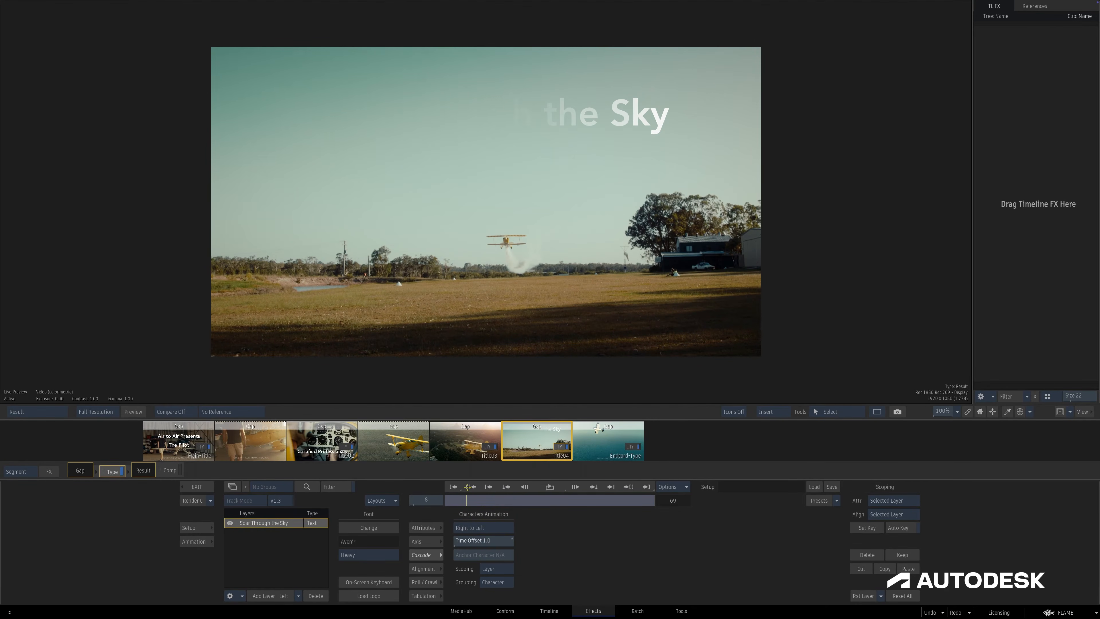
Switch the cascade of "Soar Through the Sky" to Custom Anchor and adjust its anchor character
click(463, 526)
click(468, 519)
mouse_move(489, 552)
mouse_down()
mouse_move(471, 552)
mouse_move(485, 553)
mouse_up()
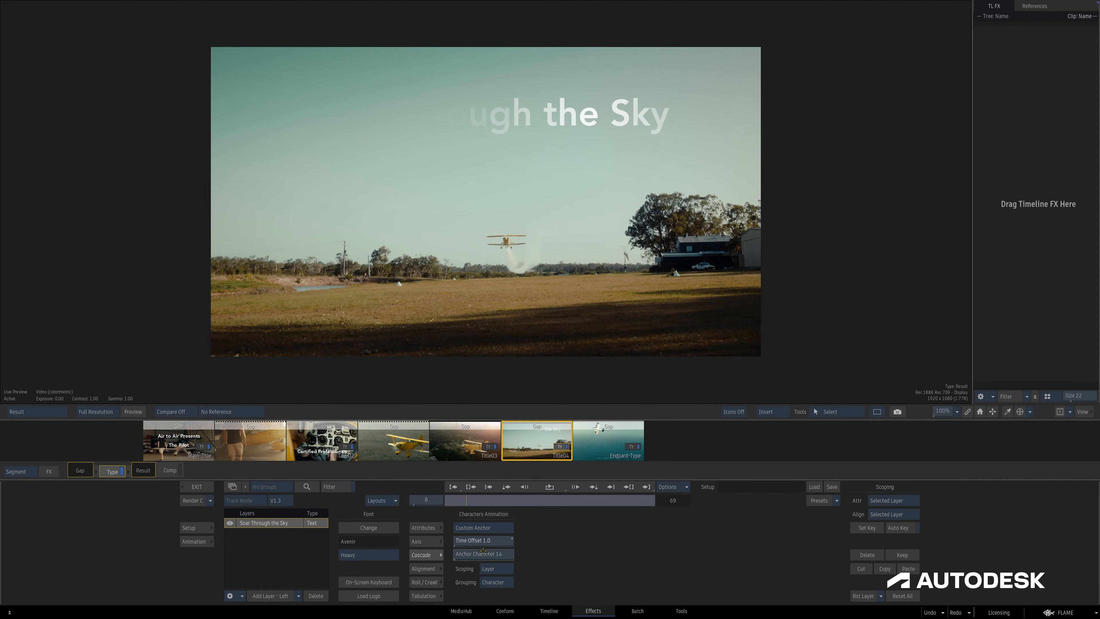
Set the cascade of "Soar Through the Sky" to Random and vary its Seed value while previewing the animation
click(471, 526)
click(471, 518)
key(space)
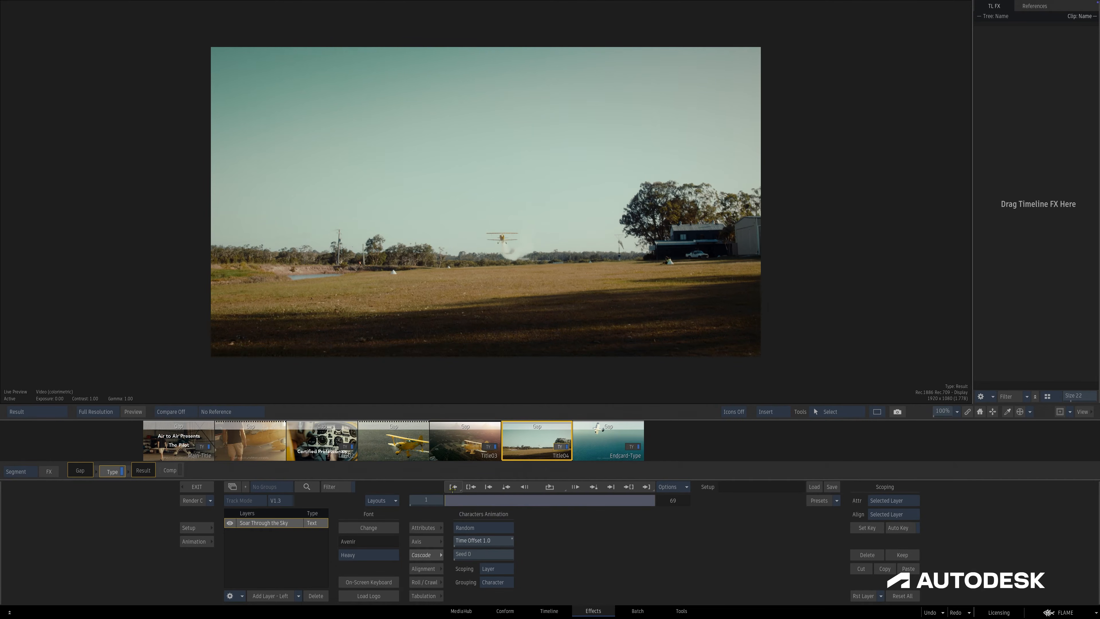
key(space)
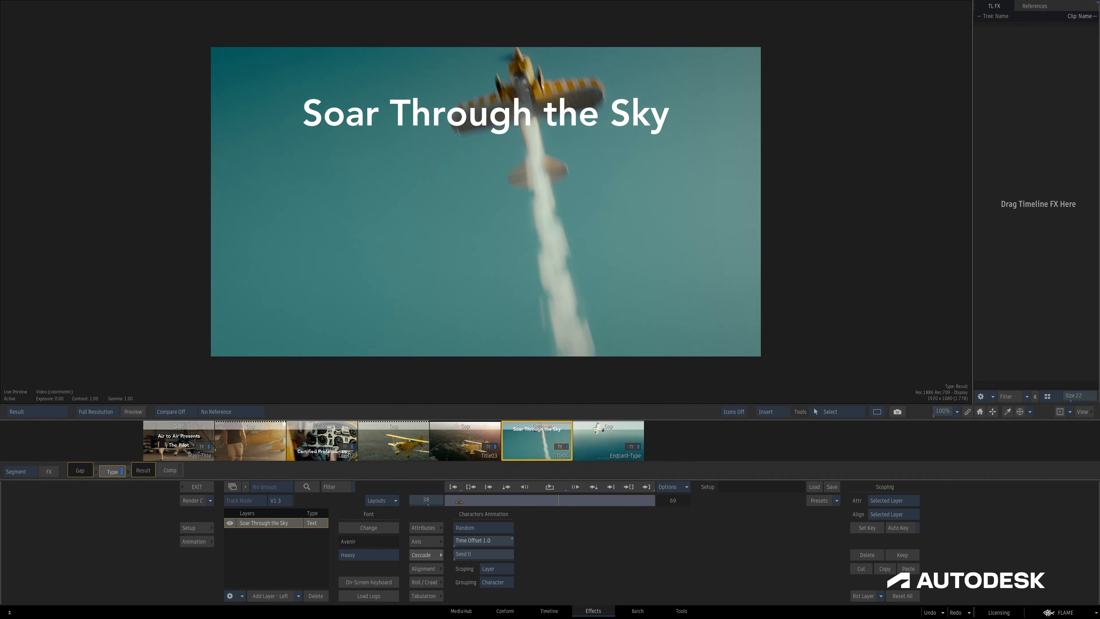
drag(470, 554, 474, 554)
drag(454, 500, 473, 501)
drag(466, 557, 466, 556)
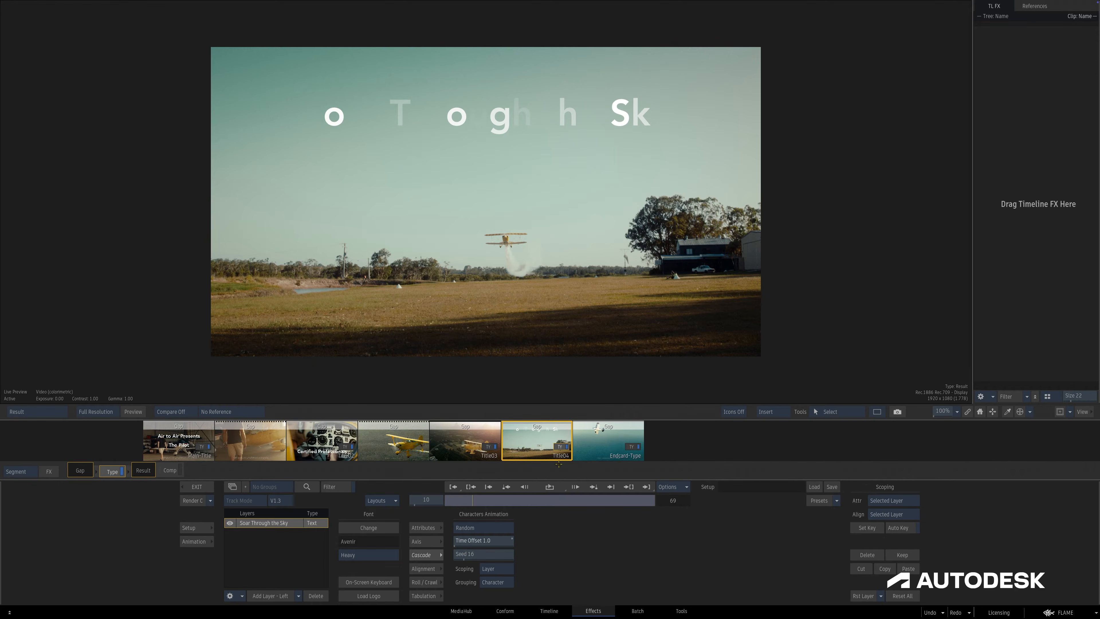
Select the Endcard-Type segment, set its cascade Grouping to Word and scrub through the frames to preview it
click(599, 441)
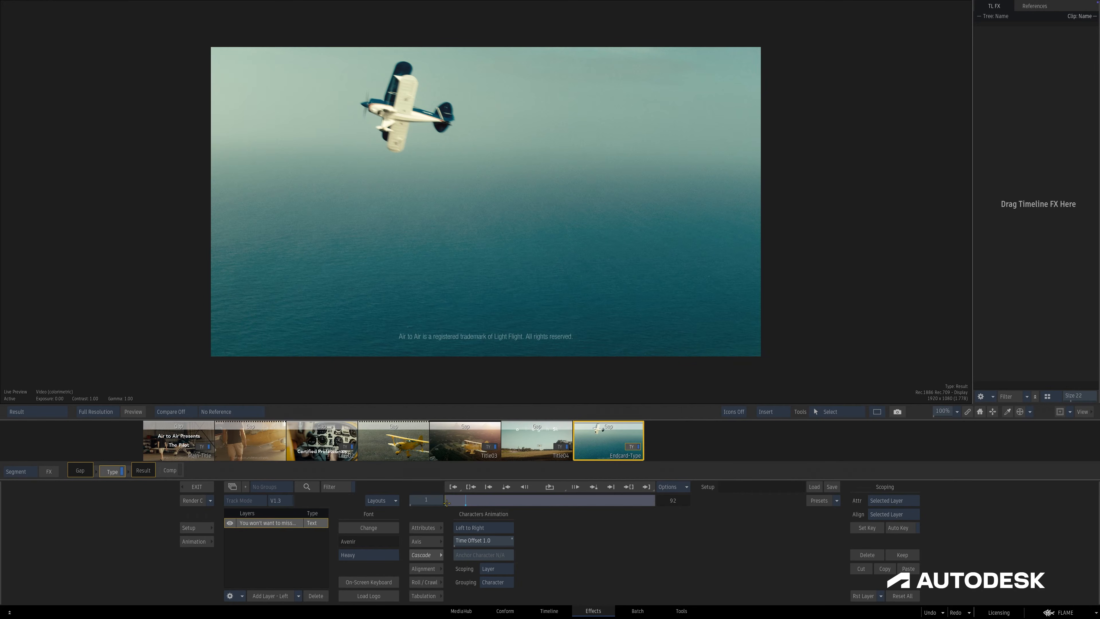
drag(446, 502, 493, 496)
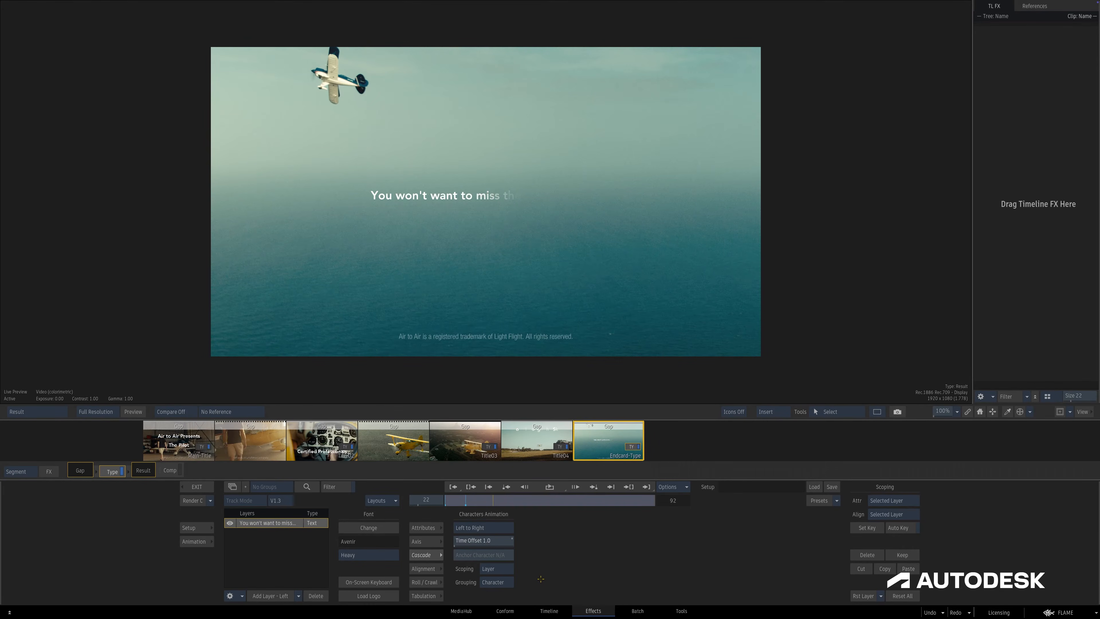
click(497, 582)
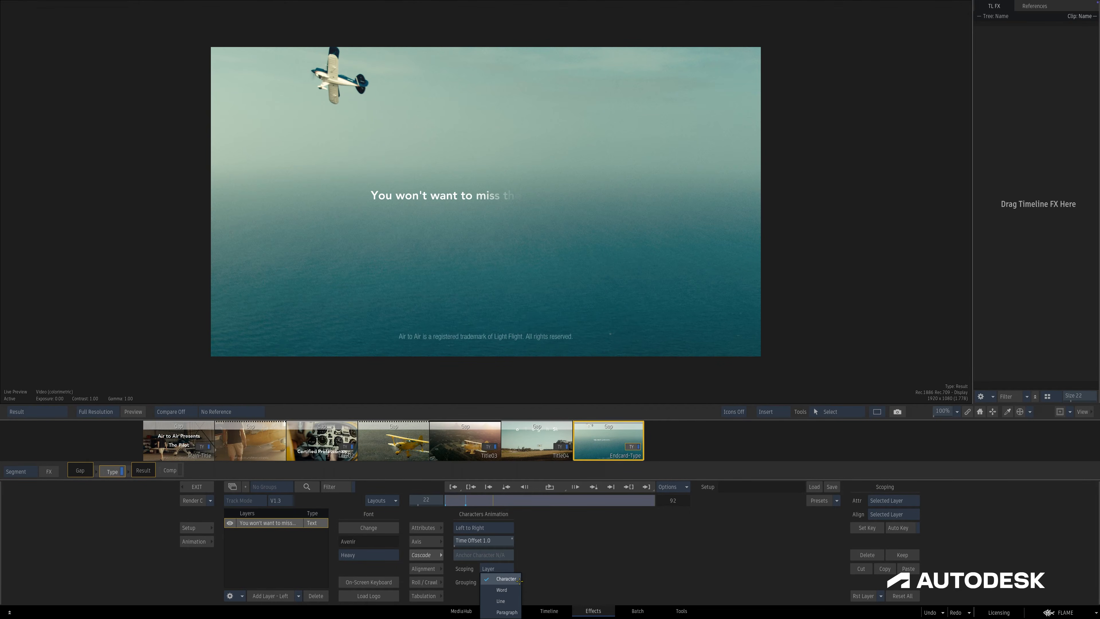
click(503, 590)
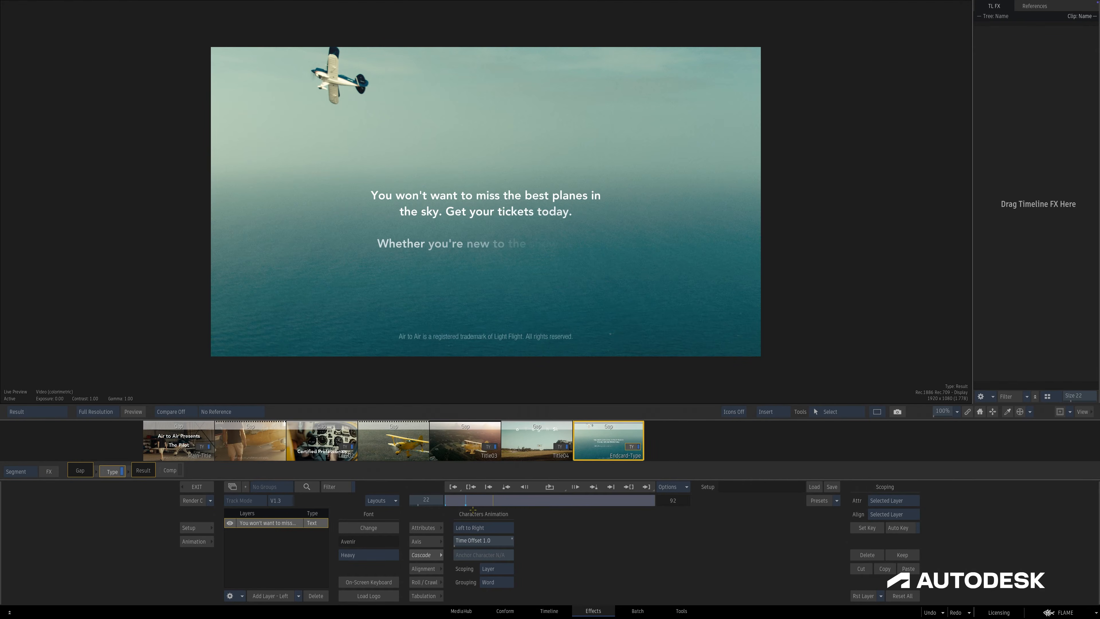
click(442, 497)
drag(442, 497, 479, 501)
Try the endcard cascade with Grouping set to Line and with Paragraph, scrubbing through the frames for each
click(479, 581)
click(496, 594)
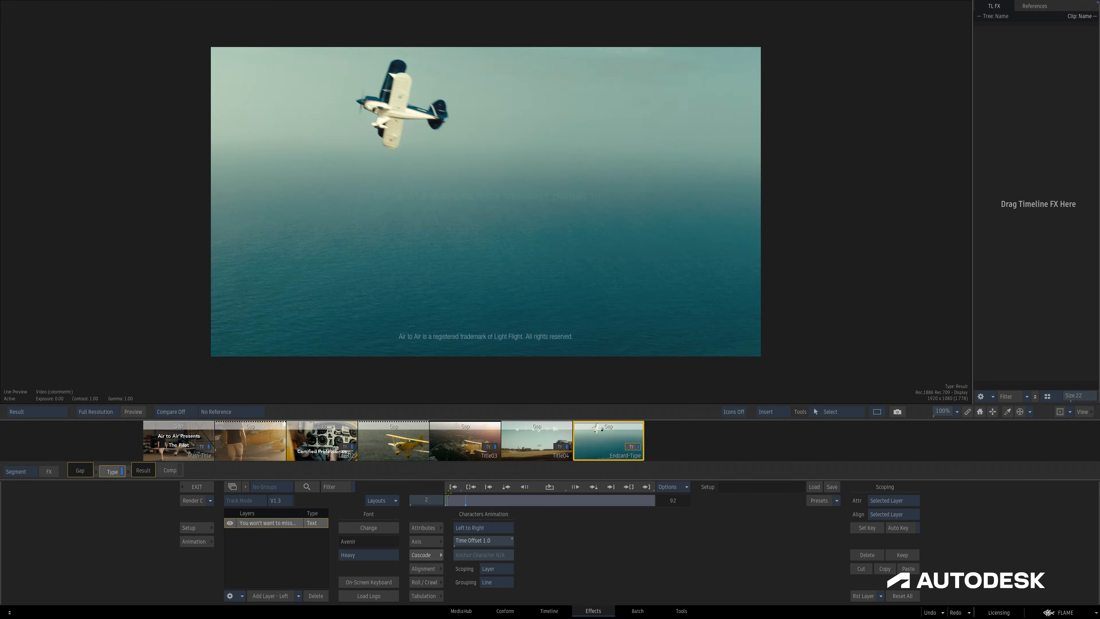
click(502, 498)
click(496, 582)
click(496, 595)
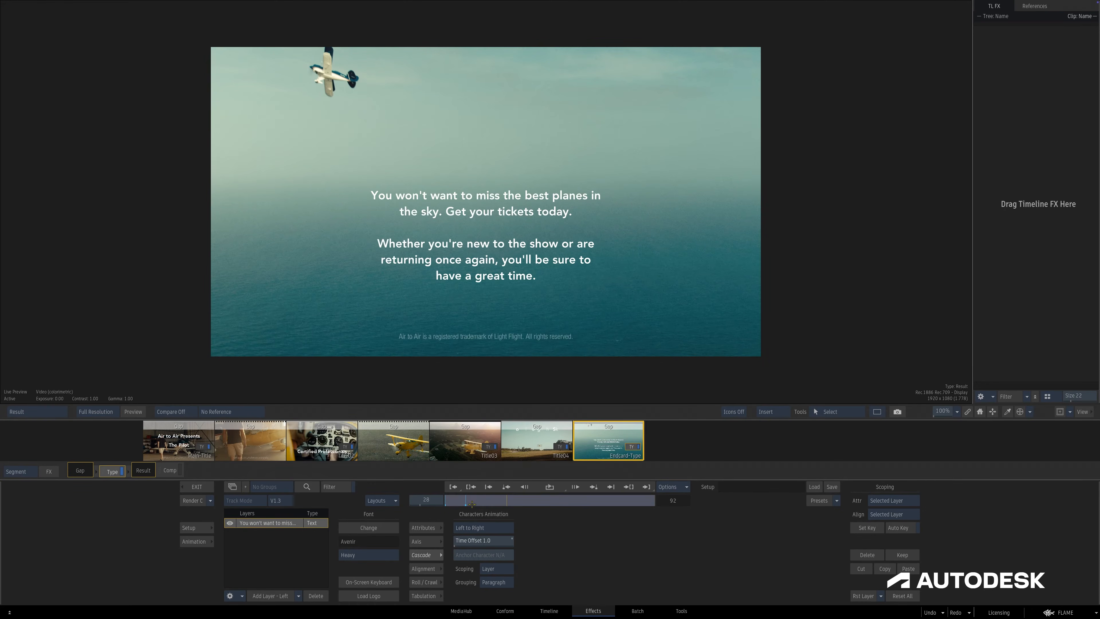
drag(445, 498, 466, 500)
Set the endcard cascade's Time Offset to 5.0, play it from the start and scrub back through the result
click(469, 541)
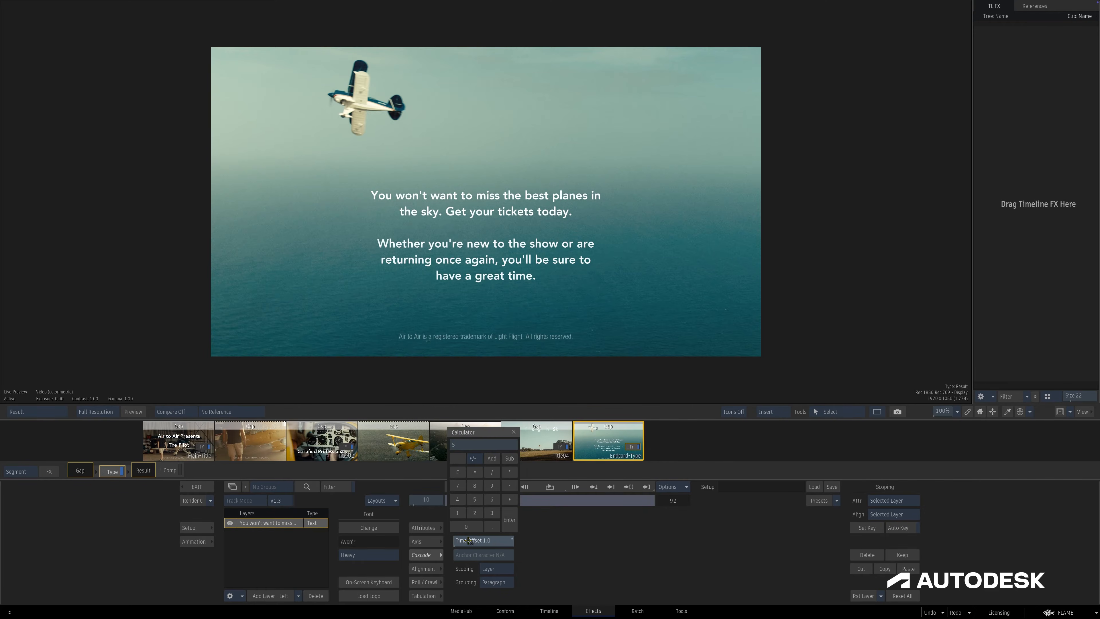
text(5)
key(Return)
click(453, 487)
click(550, 487)
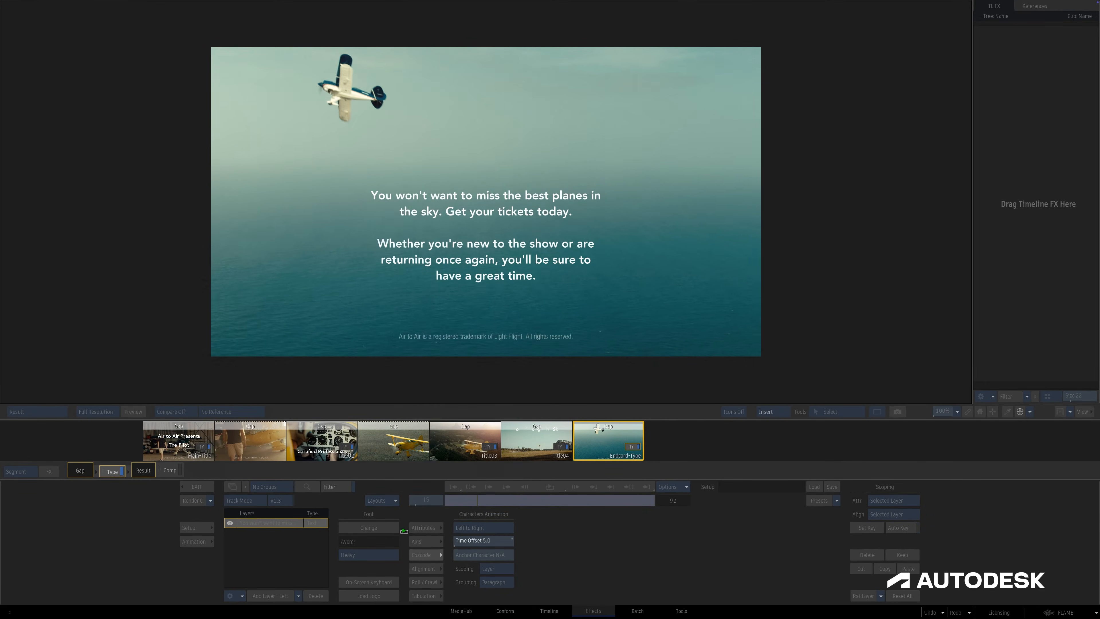
key(space)
drag(509, 504, 473, 500)
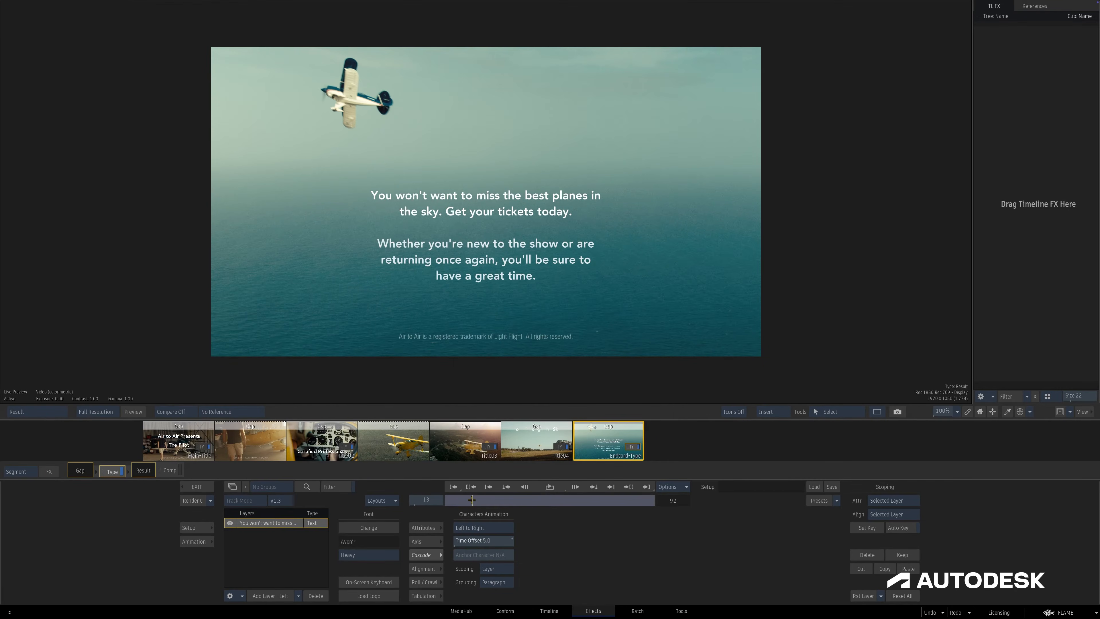
Set the endcard cascade's Grouping back to Character and scrub to frame 31
click(496, 582)
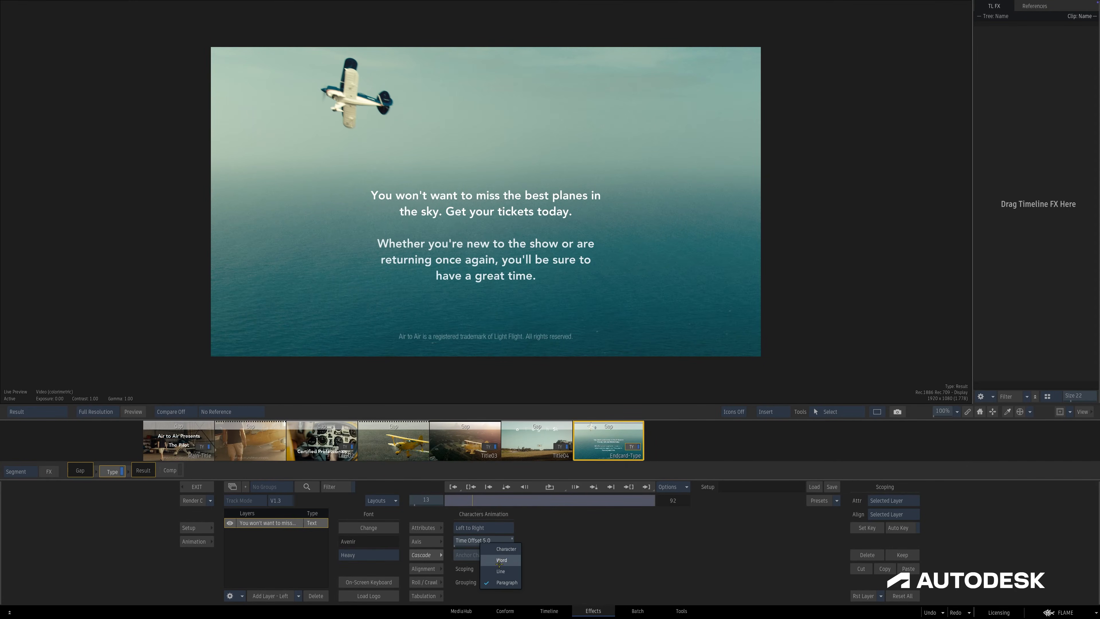
click(504, 558)
drag(469, 509, 514, 497)
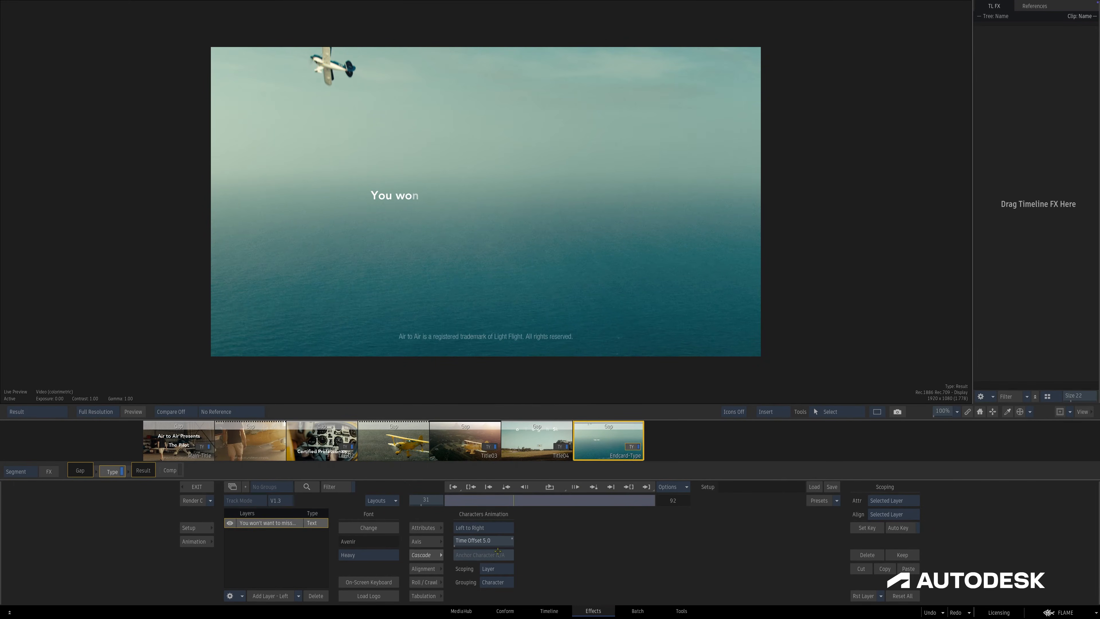
Try the endcard cascade with Scoping set to Paragraph and with Line, scrubbing through the frames for each
click(497, 569)
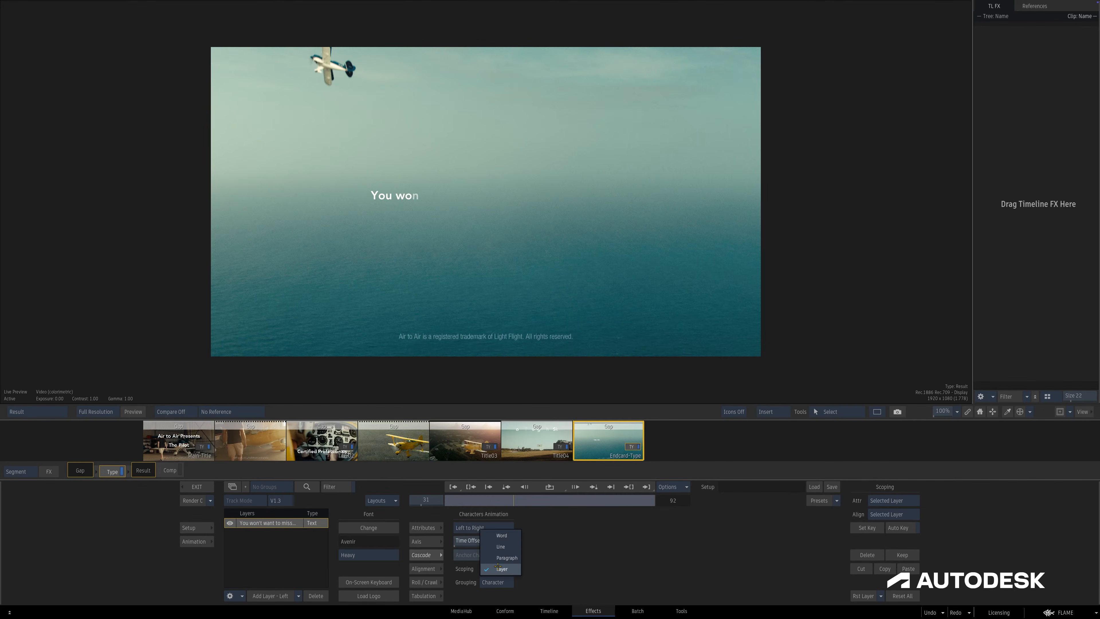
click(506, 558)
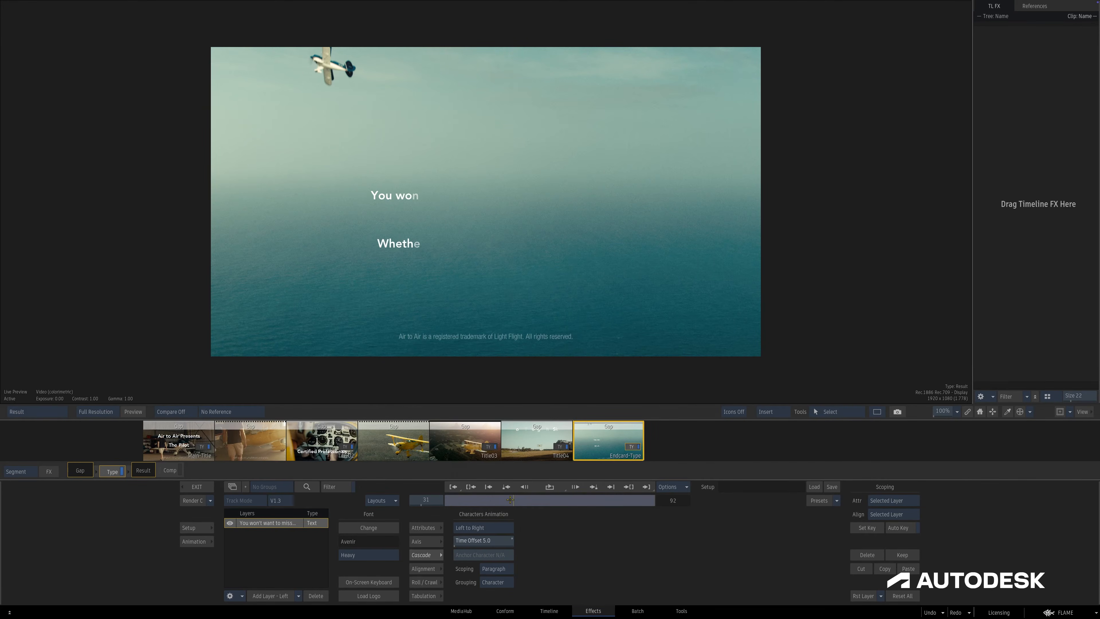
drag(511, 499, 571, 491)
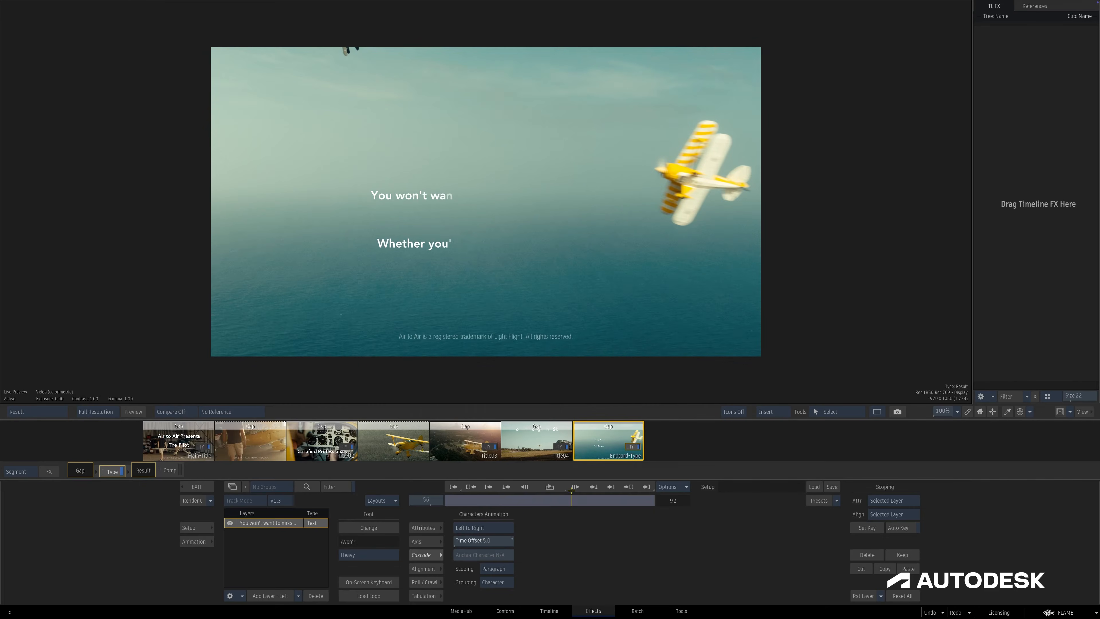
click(498, 569)
click(511, 559)
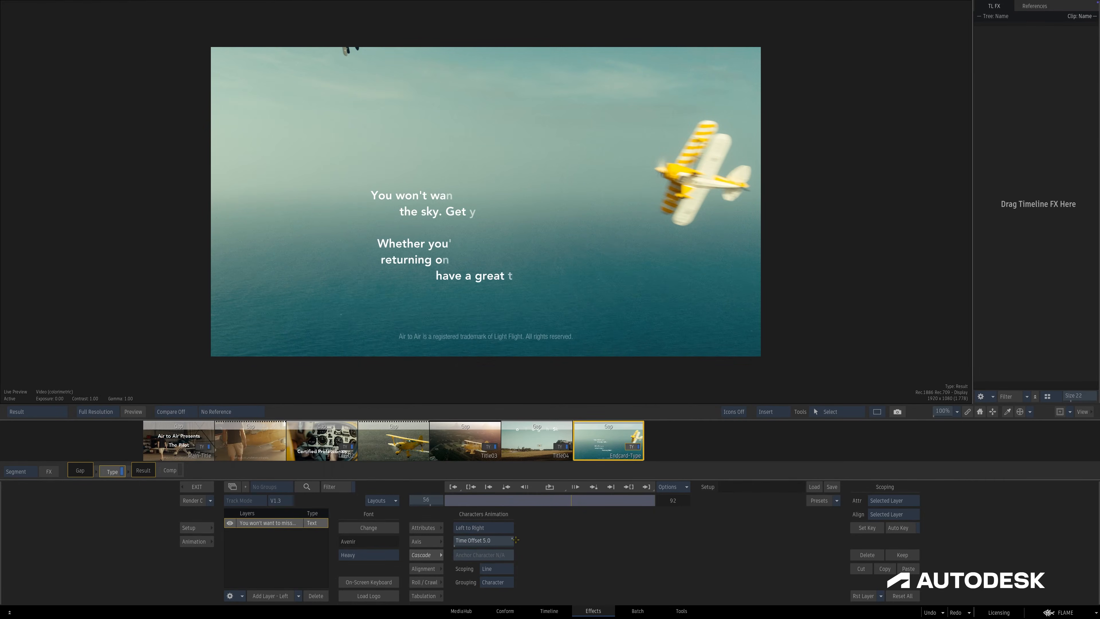
drag(572, 500, 533, 498)
Set the endcard cascade's Scoping to Word and play the animation to preview it
click(486, 574)
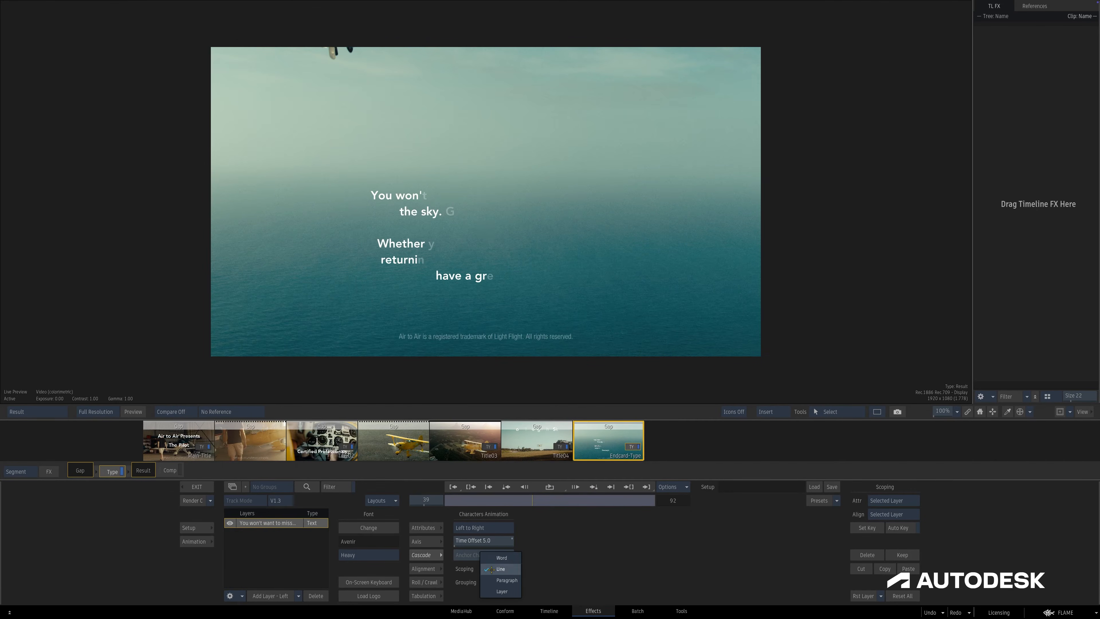
click(493, 559)
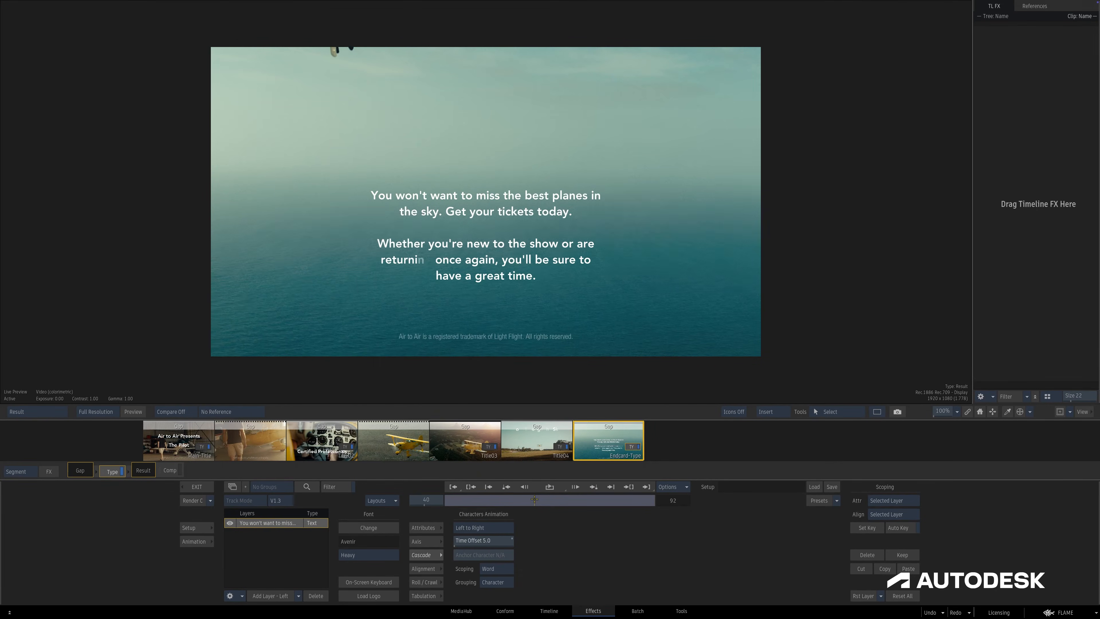
mouse_move(535, 504)
mouse_down()
mouse_move(438, 506)
mouse_move(546, 492)
mouse_up()
key(space)
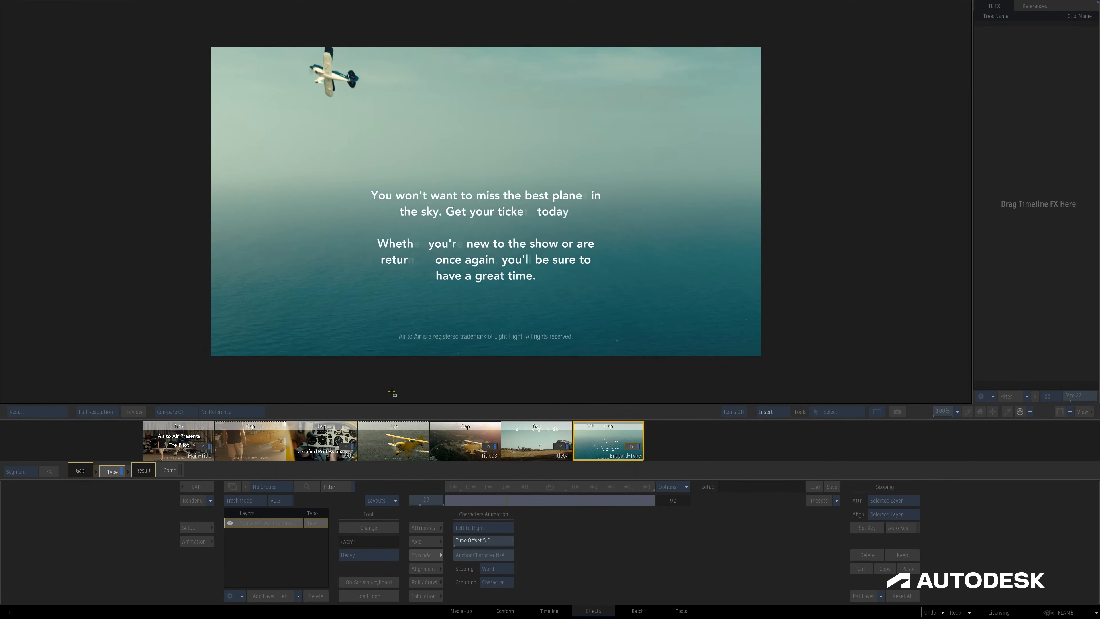
key(space)
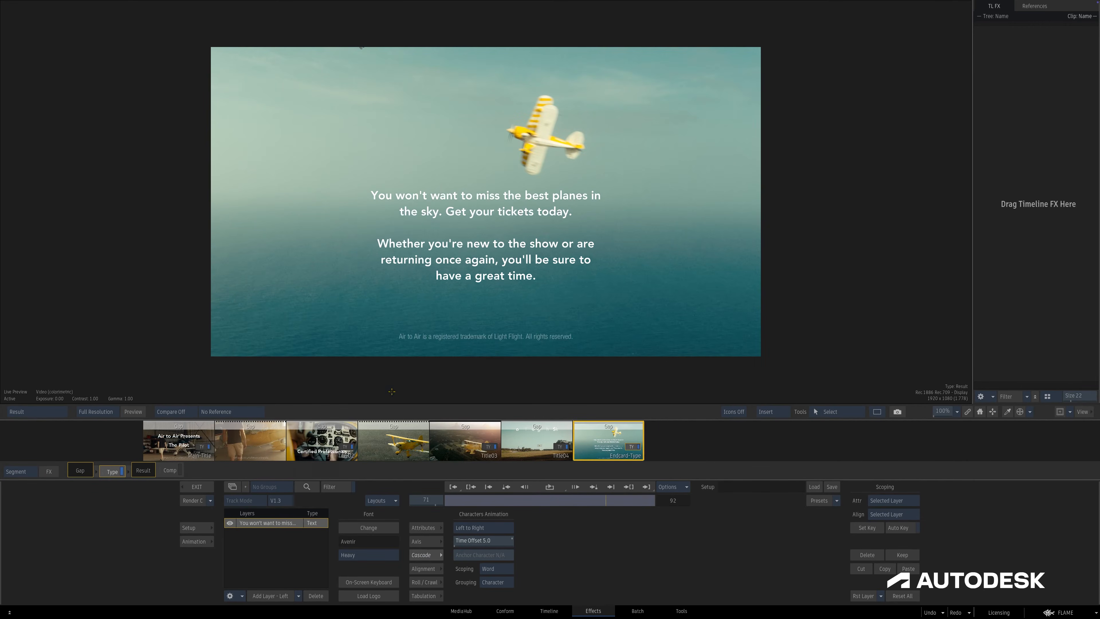
Review the endcard's Attributes and Axis settings, then examine the User/Shared visibility and Setup/Style options for saving Type presets
click(427, 528)
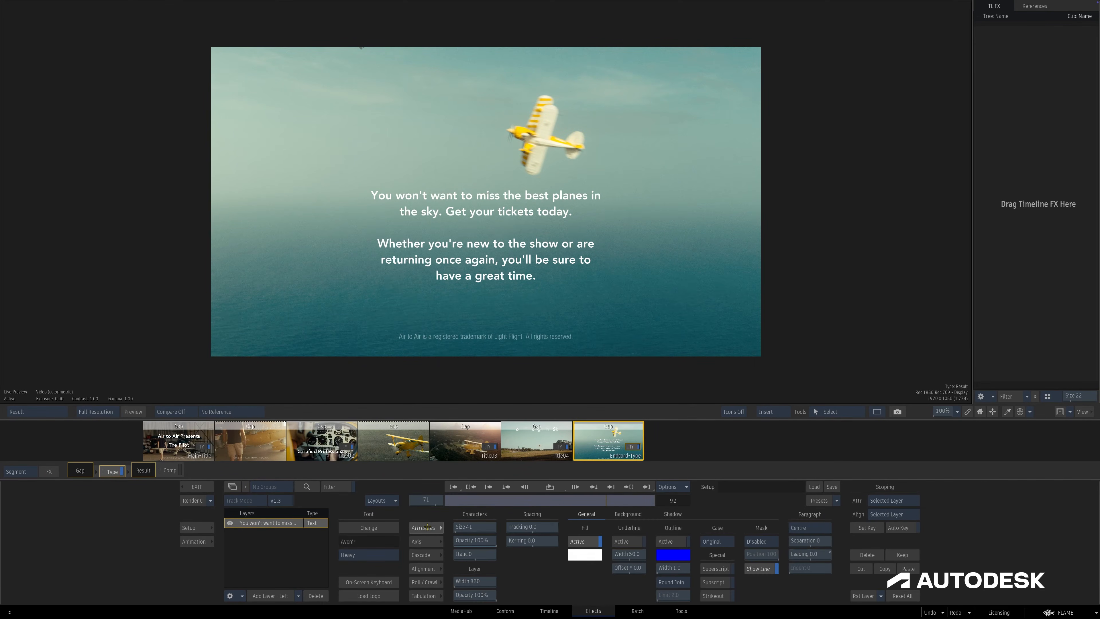
click(422, 542)
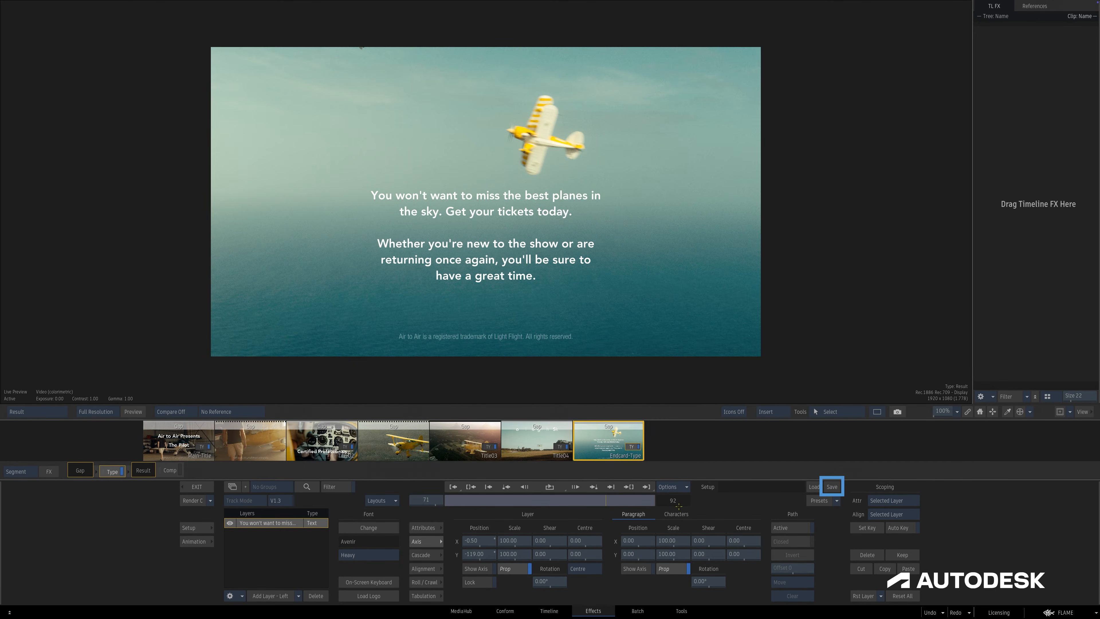
click(832, 486)
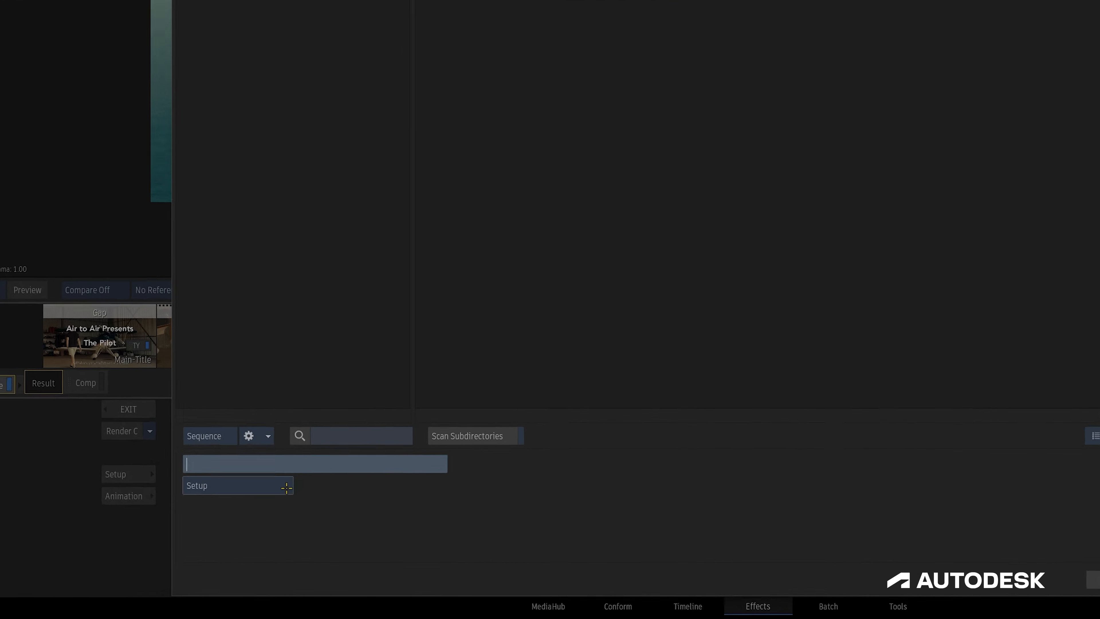
click(249, 527)
click(268, 483)
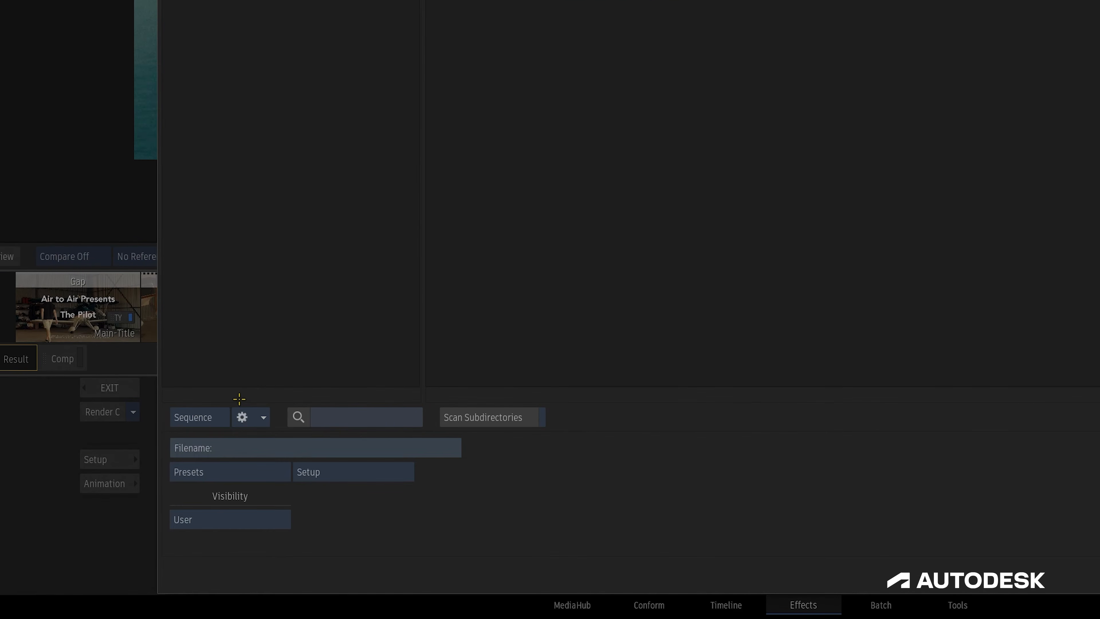
click(274, 515)
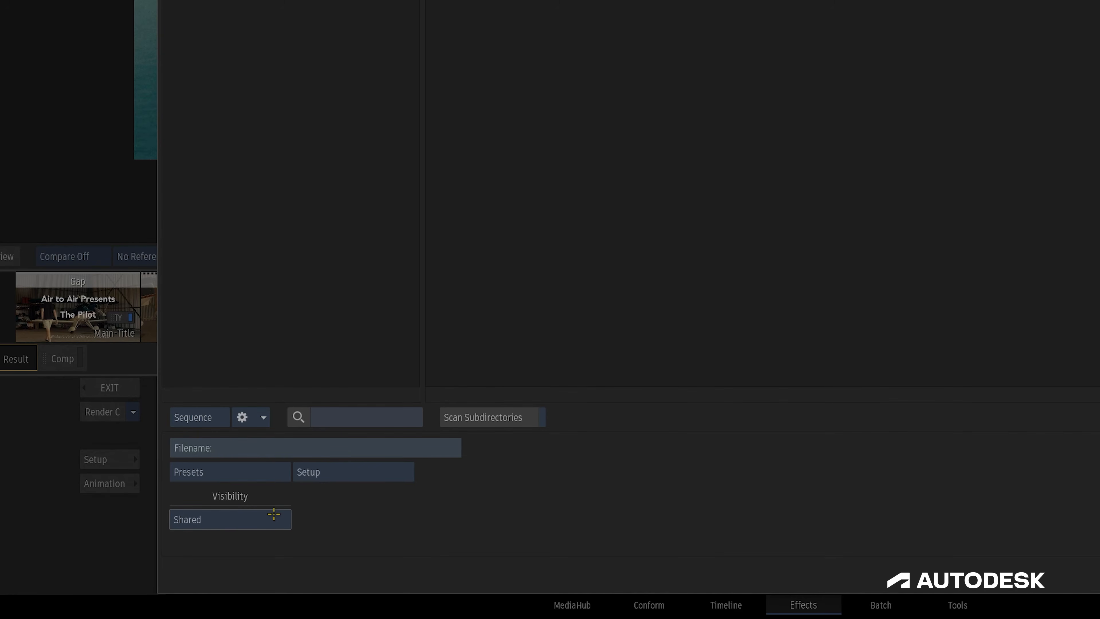
click(274, 514)
click(403, 477)
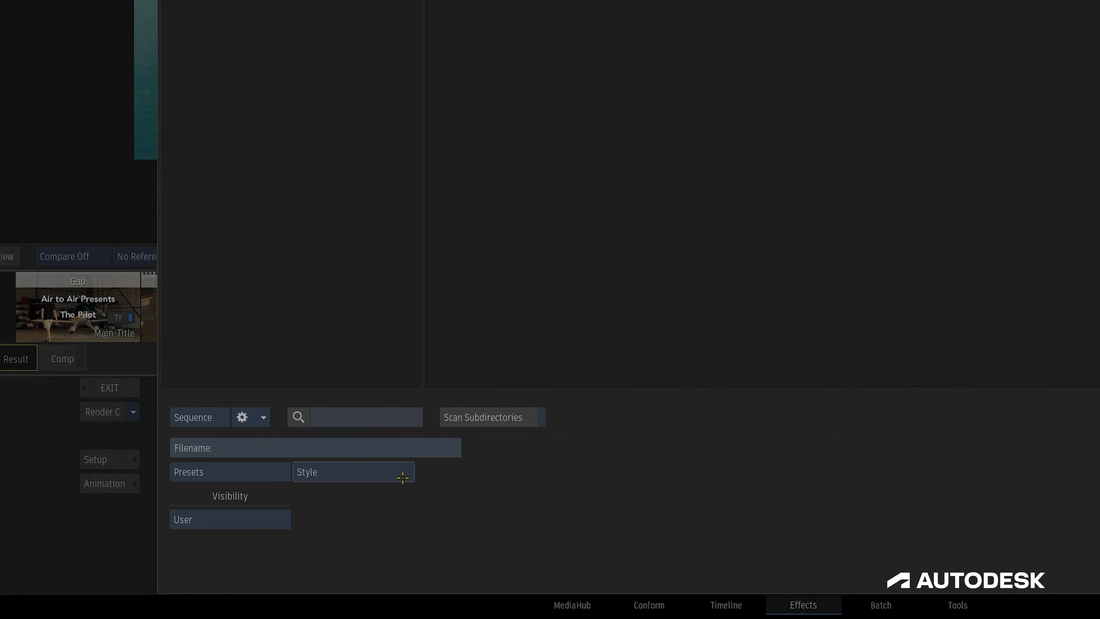
click(403, 477)
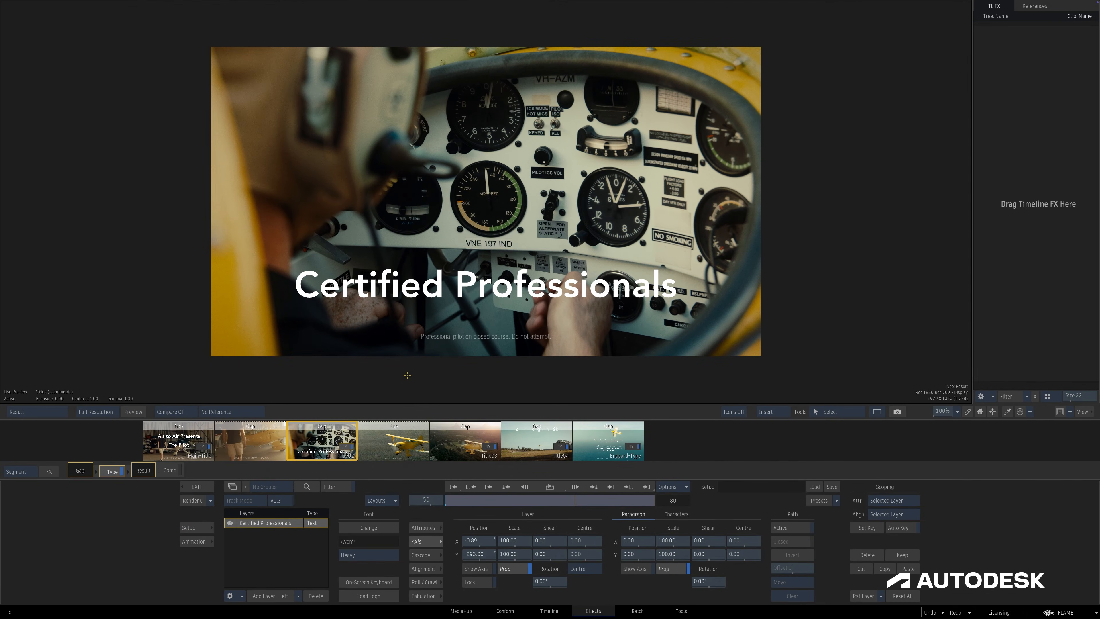
Save the "Certified Professionals" text style to the Explorer's top level and apply it to the layer selection on "Soaring Through the Skies"
right_click(427, 288)
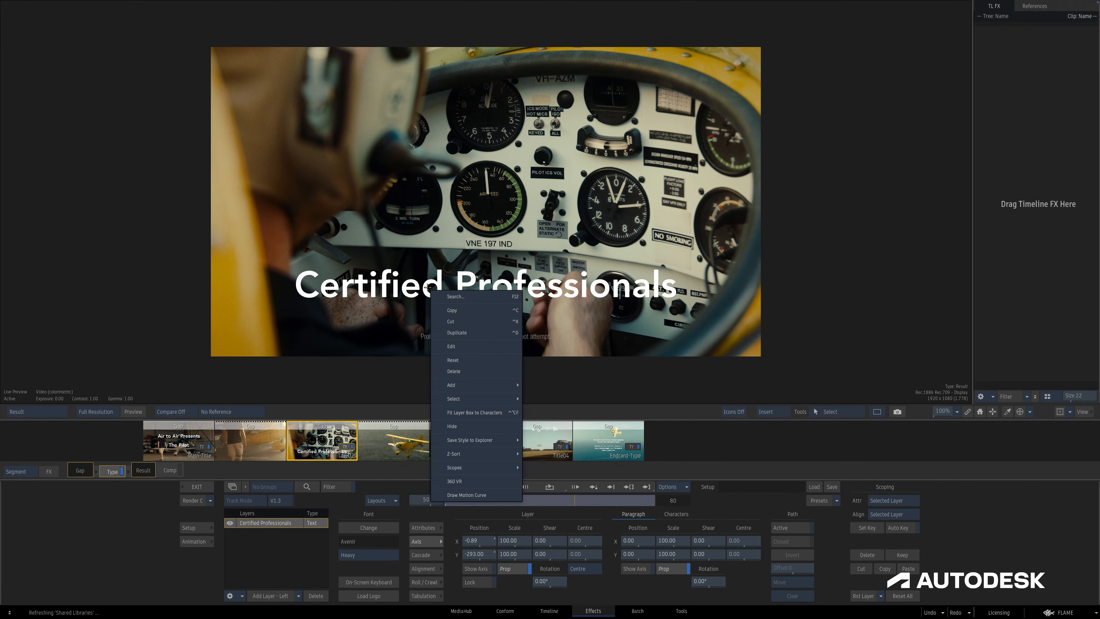
mouse_move(467, 442)
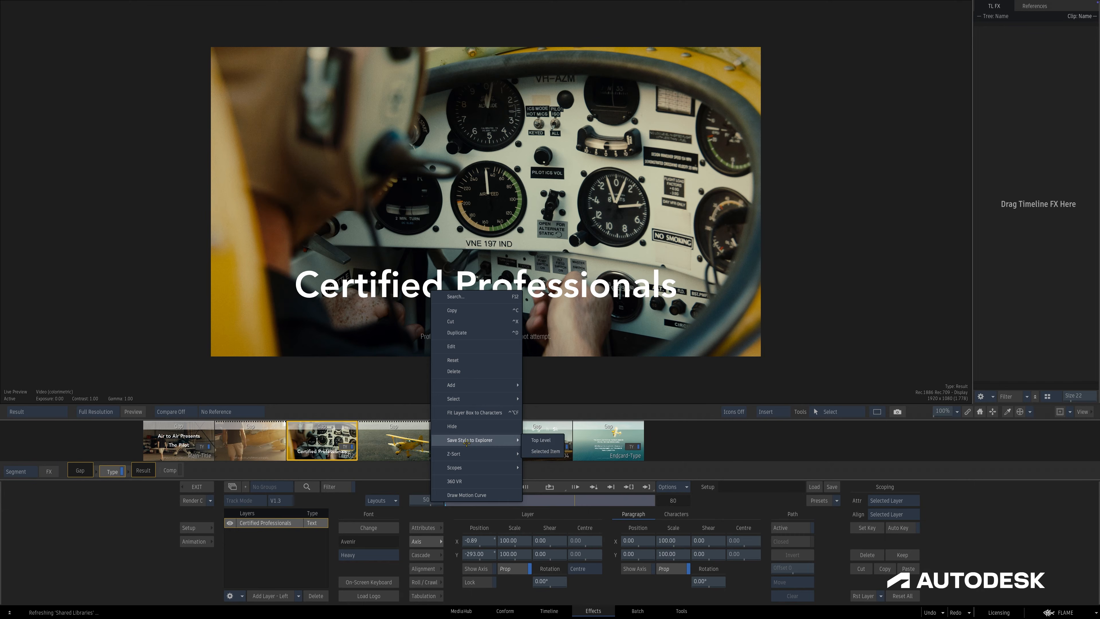
click(538, 439)
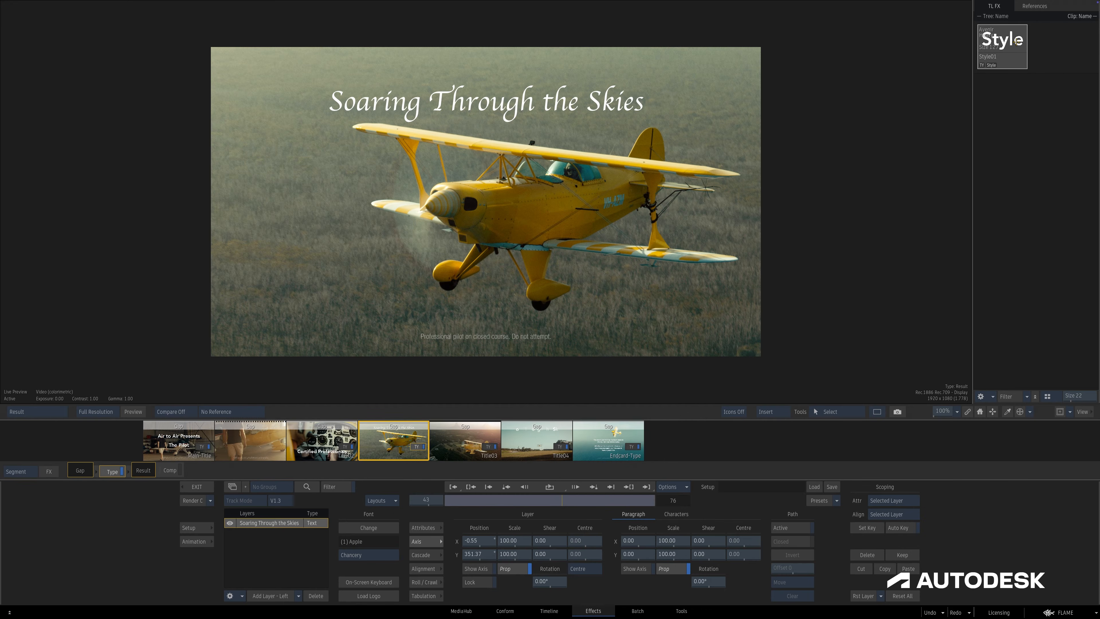
double_click(1017, 42)
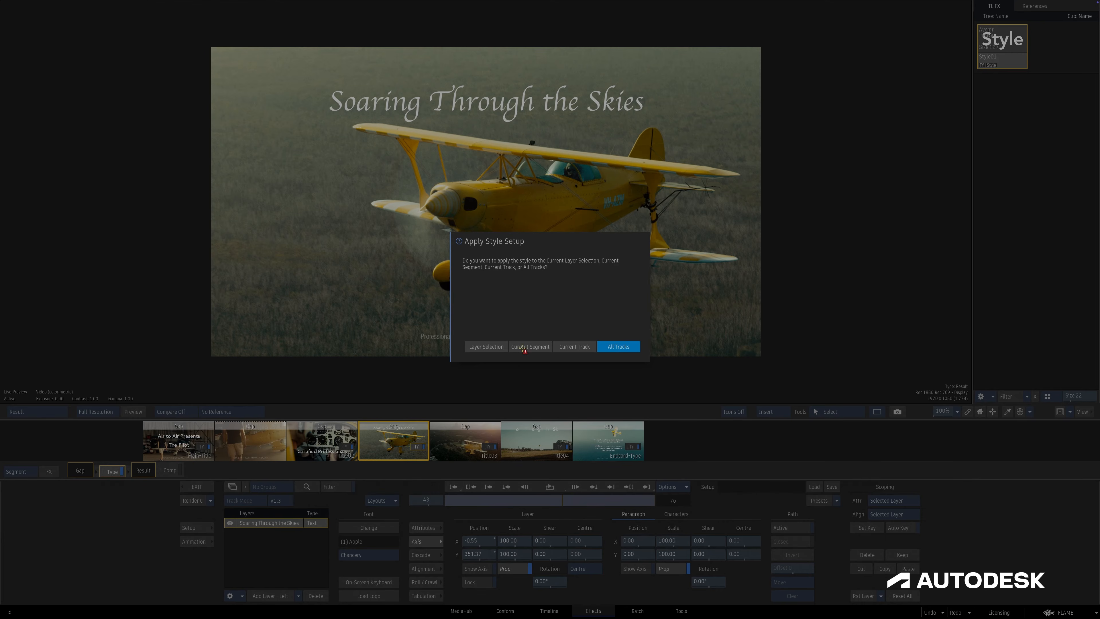
click(487, 347)
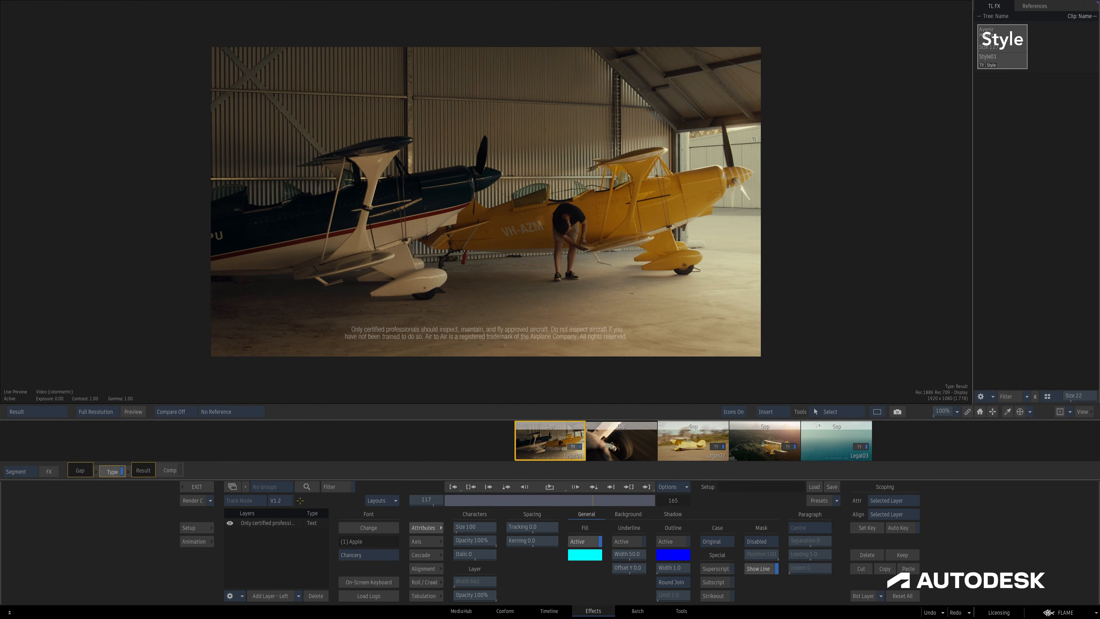
Save the hangar shot's legal text as a Style preset with User visibility, named "legal"
click(283, 523)
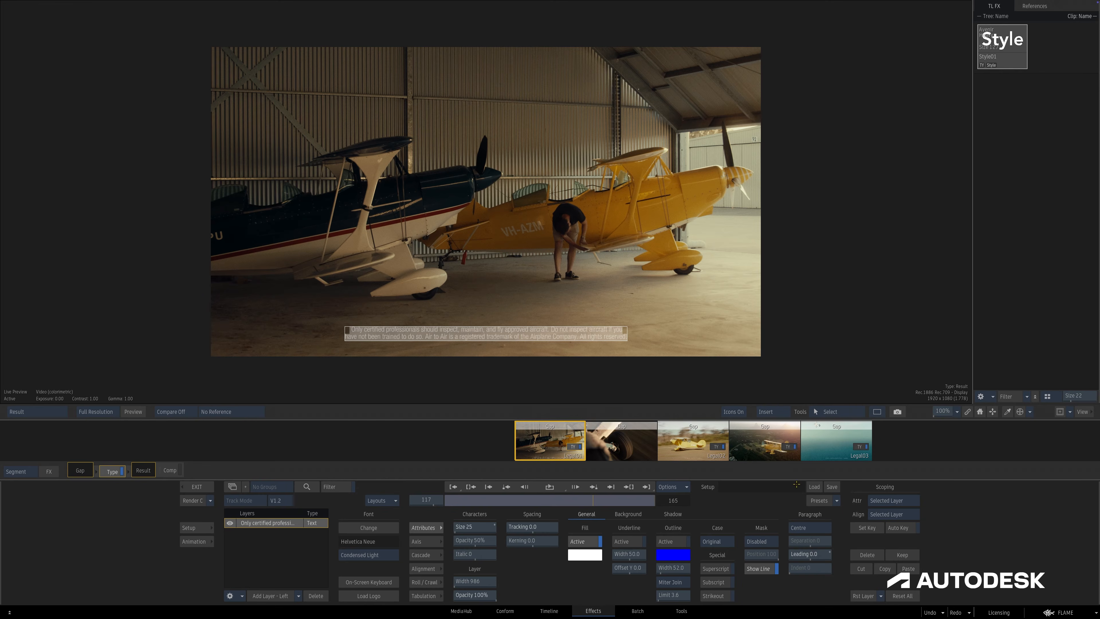
click(815, 486)
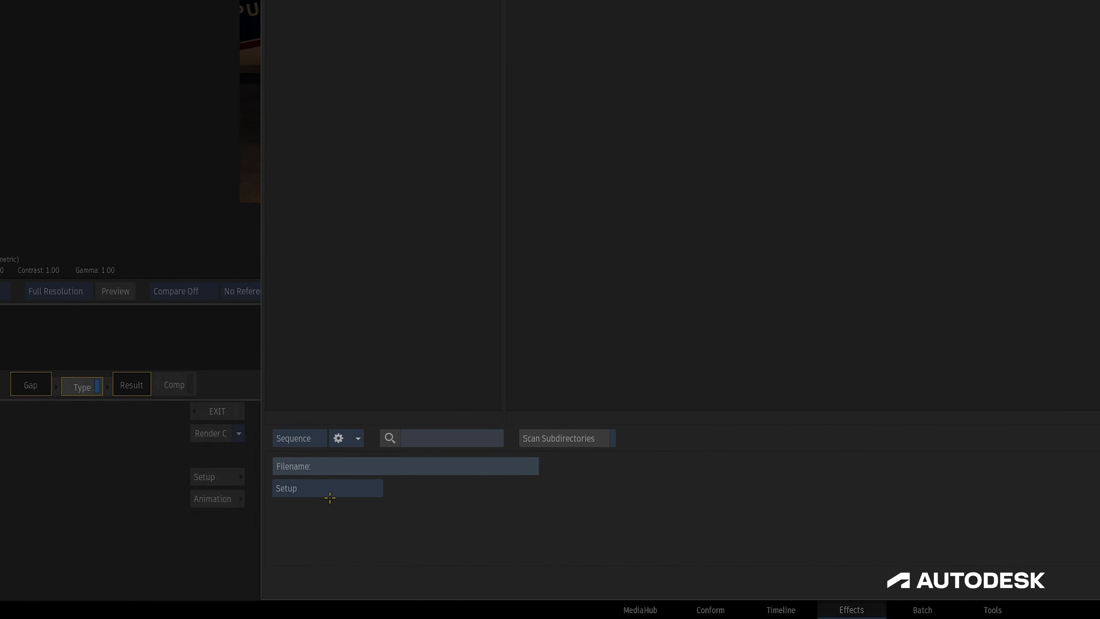
click(329, 498)
click(332, 420)
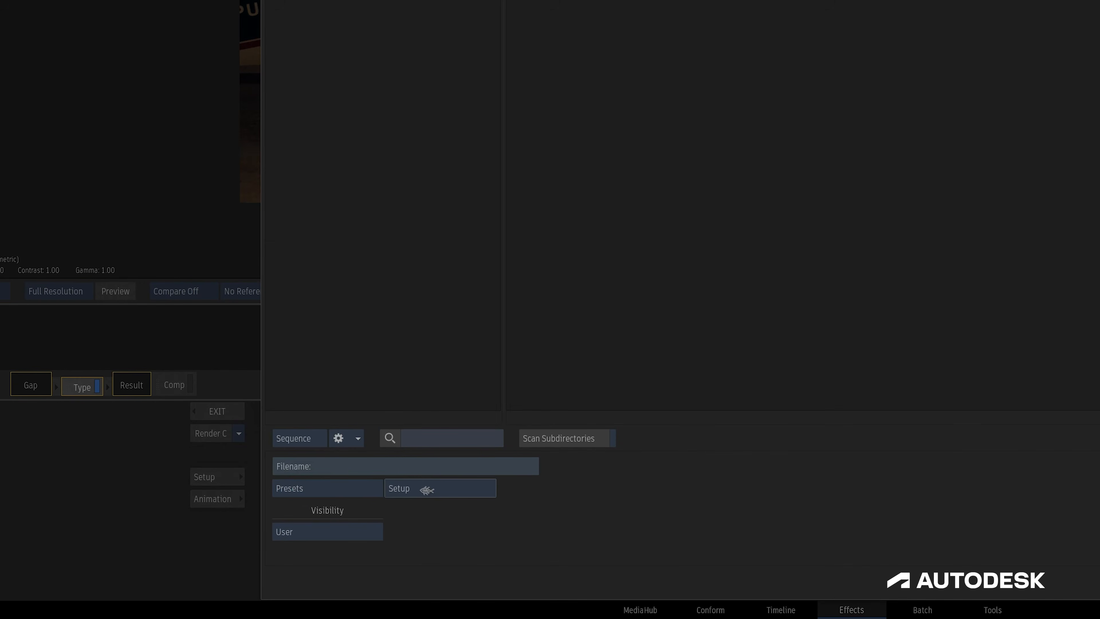
click(427, 490)
click(417, 465)
text(legal)
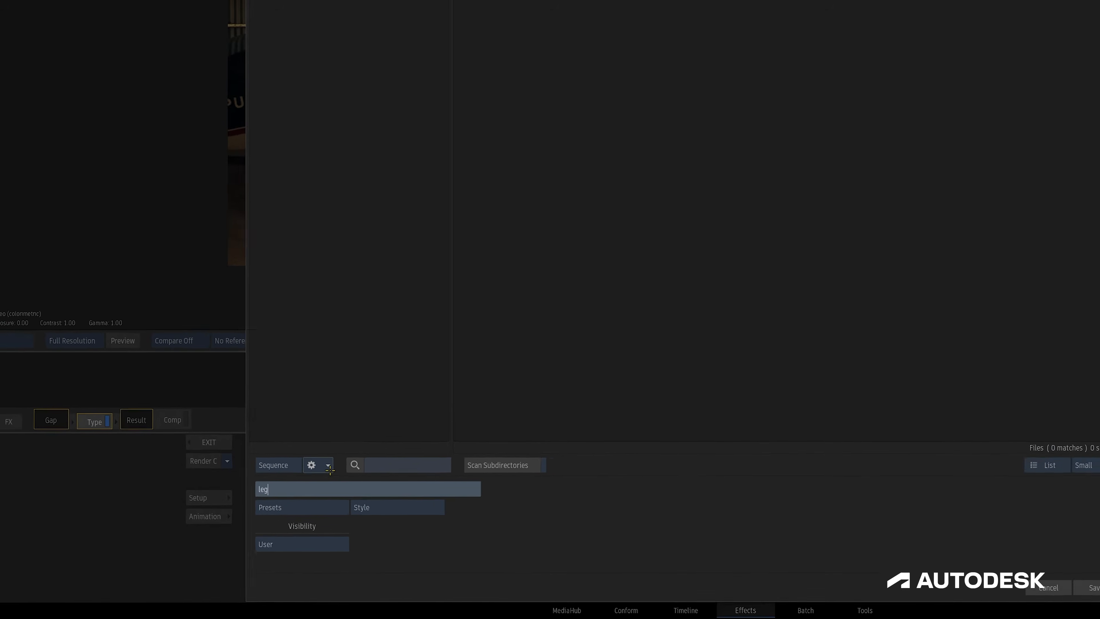
key(Return)
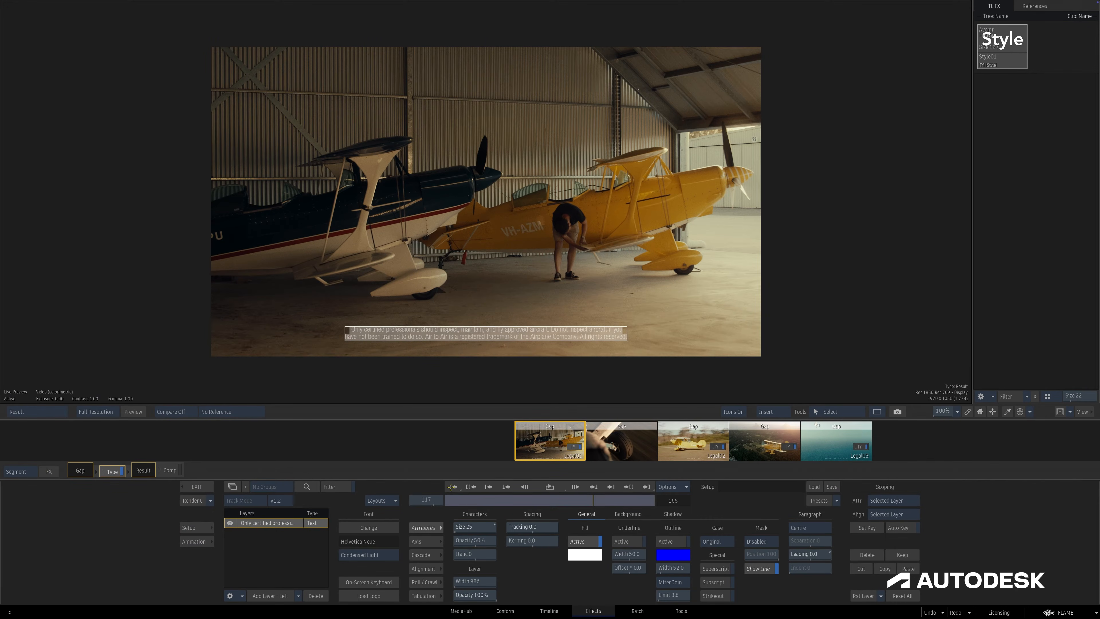
Add the text "Do not attempt." near the bottom of the frame in the sunset aerial shot's legal segment
click(749, 434)
click(450, 318)
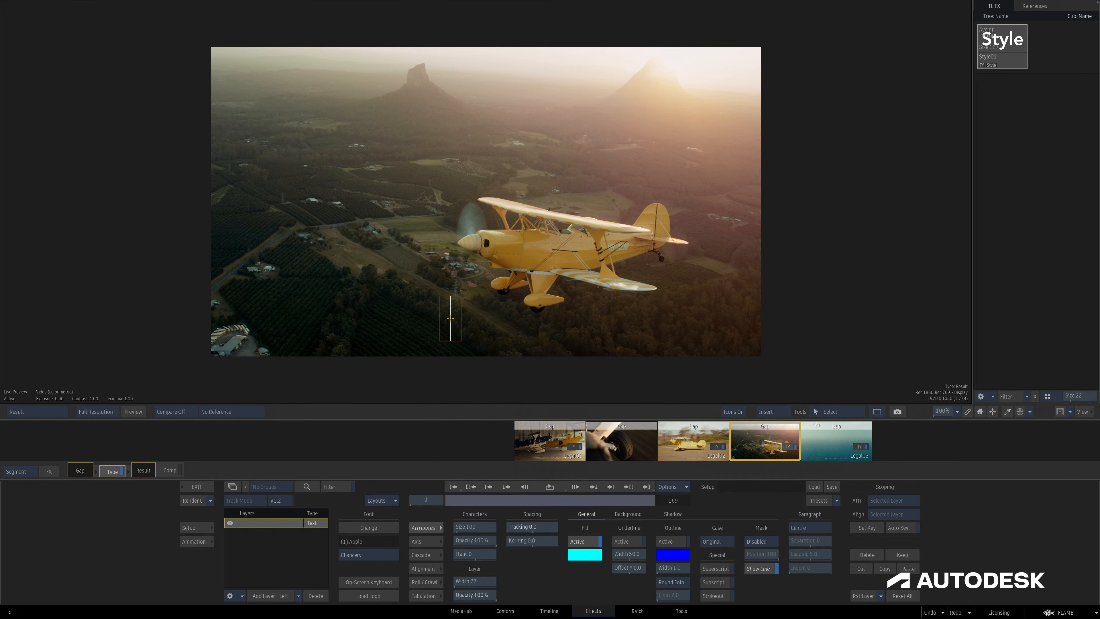
text(Do not attempt.)
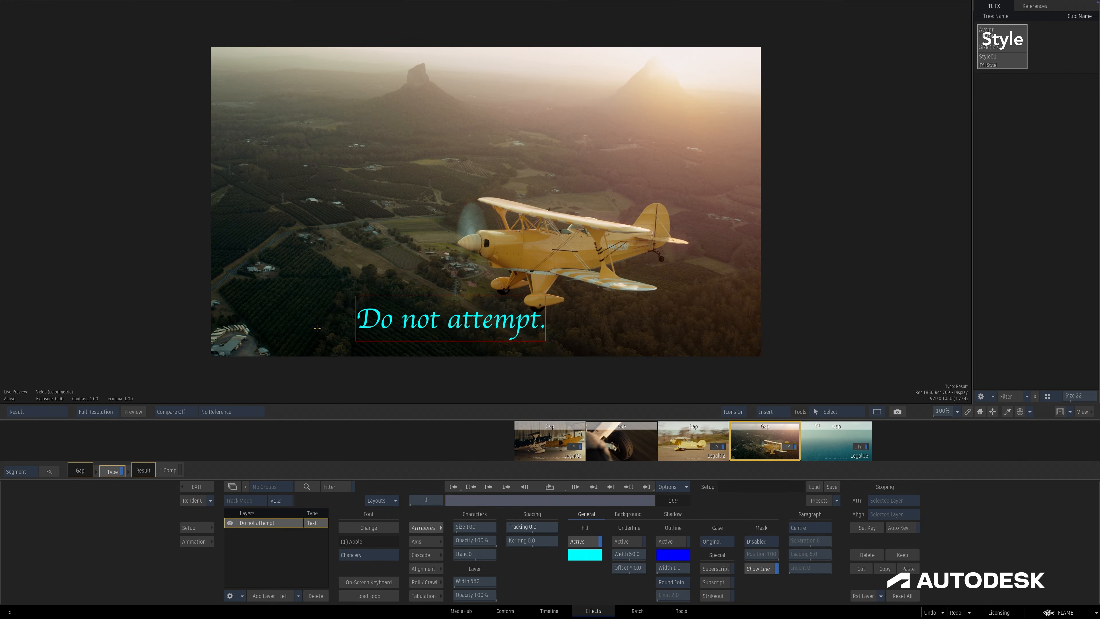
key(Escape)
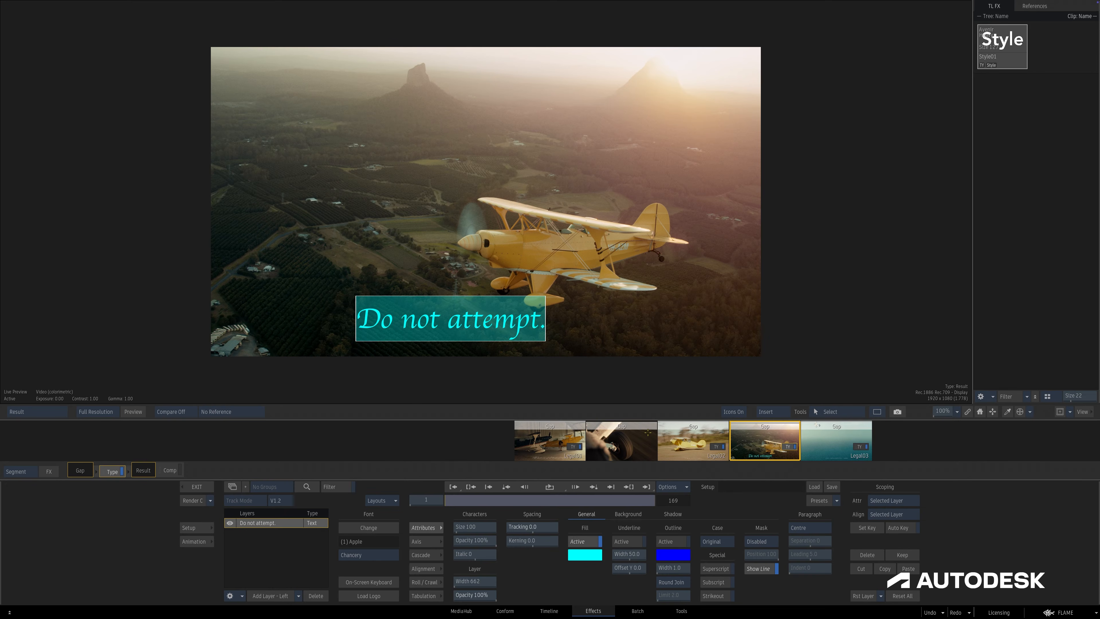
Apply the saved legal style preset to "Do not attempt." and align the layer to the bottom centre of Safe Action
click(837, 500)
click(834, 492)
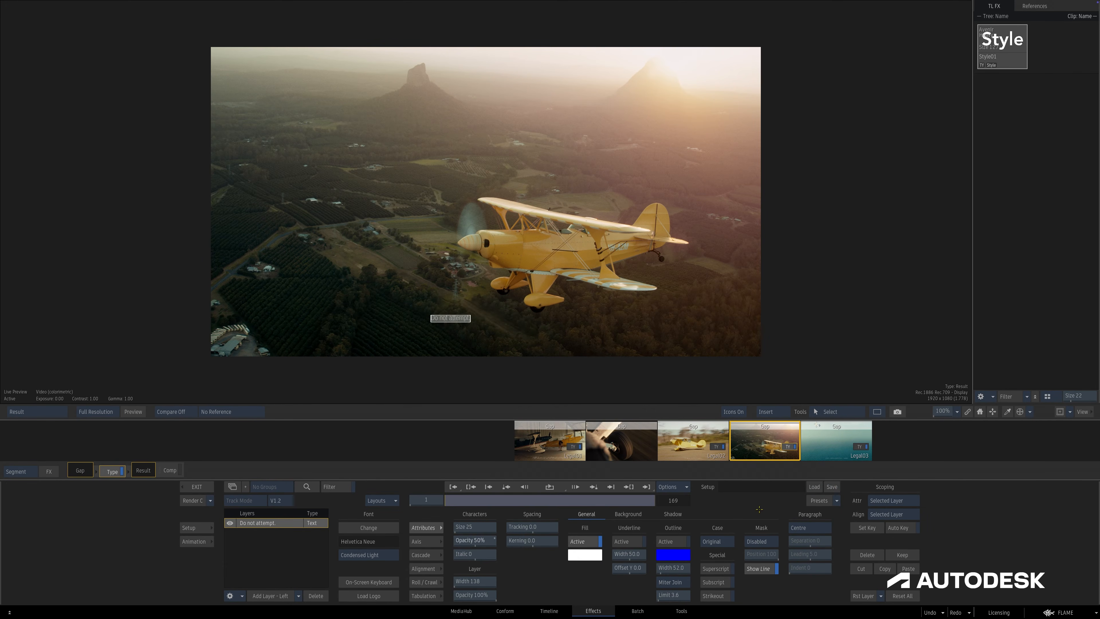
click(424, 569)
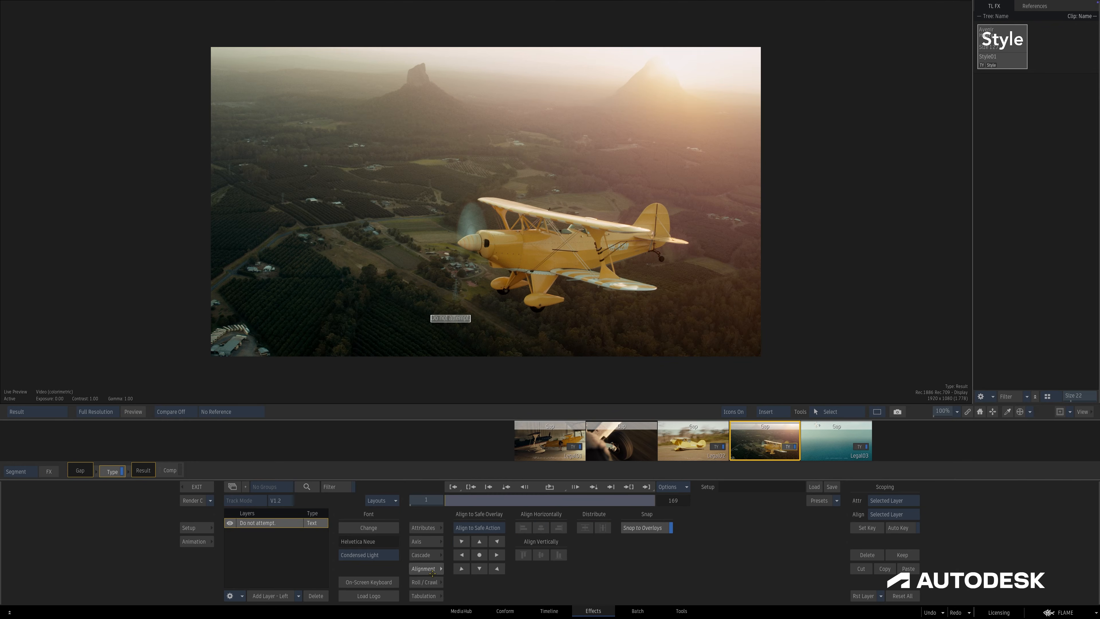
click(485, 555)
click(479, 569)
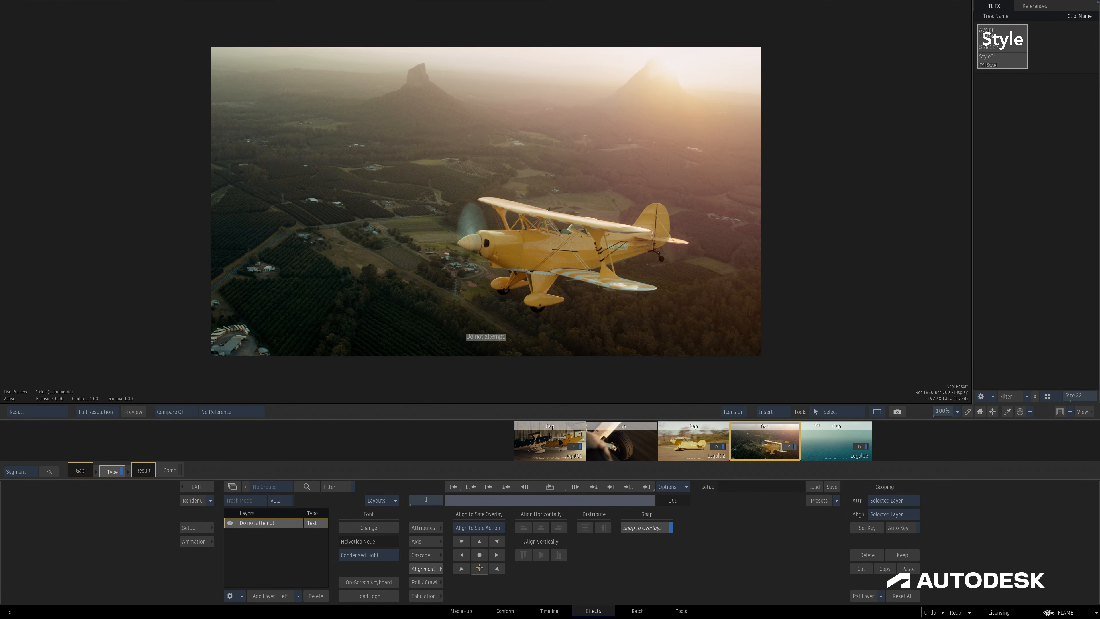
click(373, 328)
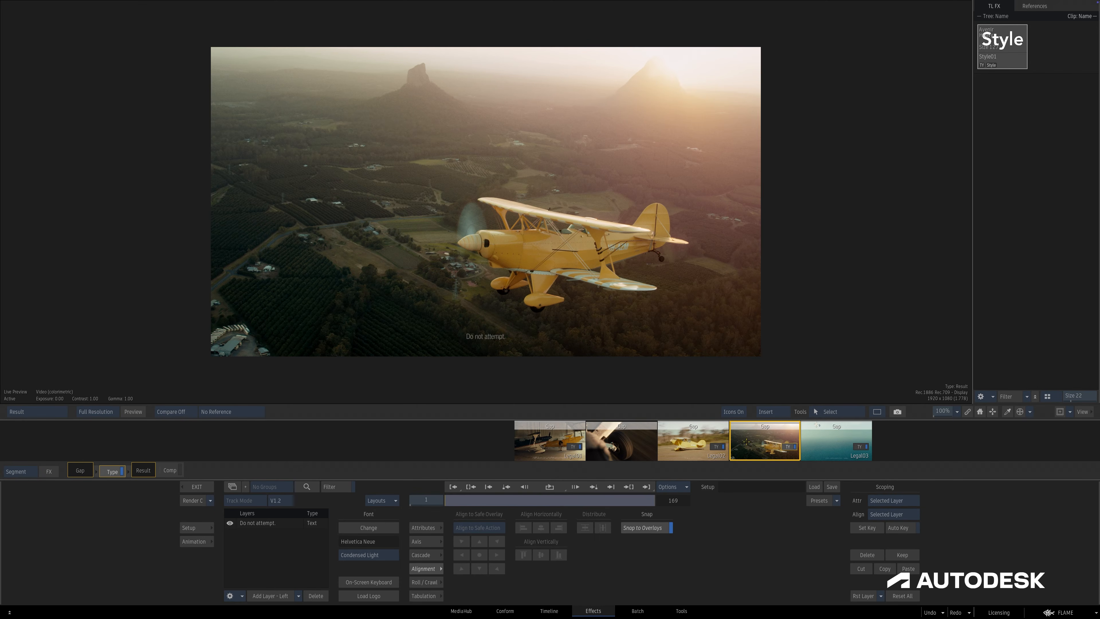
click(837, 501)
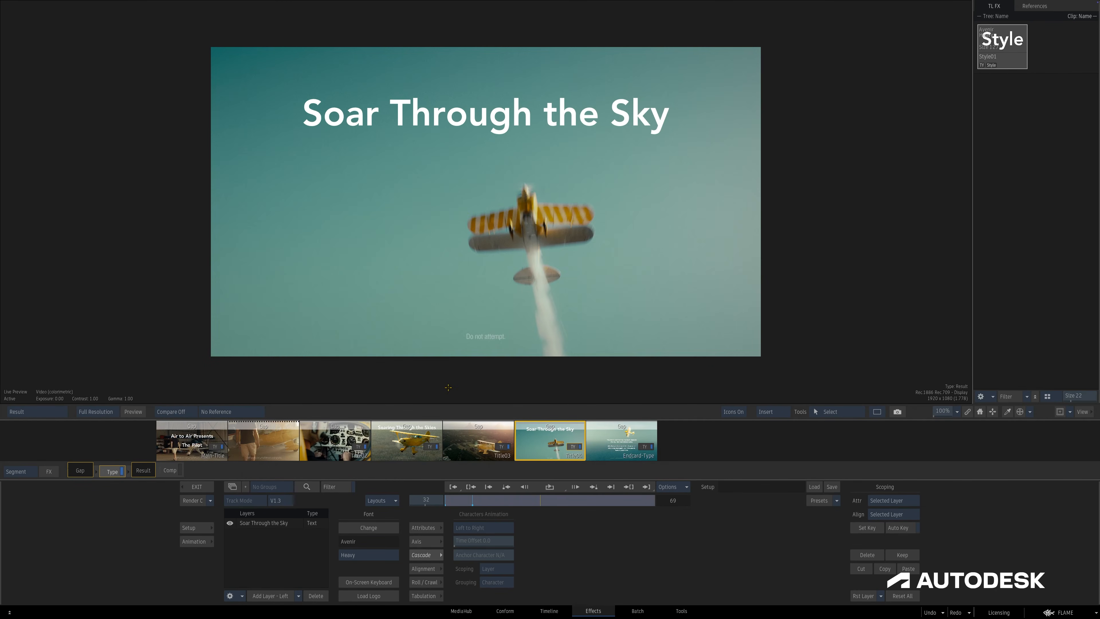
Save the "Soar Through the Sky" layer's animation as a User Setup preset named "Opacity 10fr Cascade"
click(270, 524)
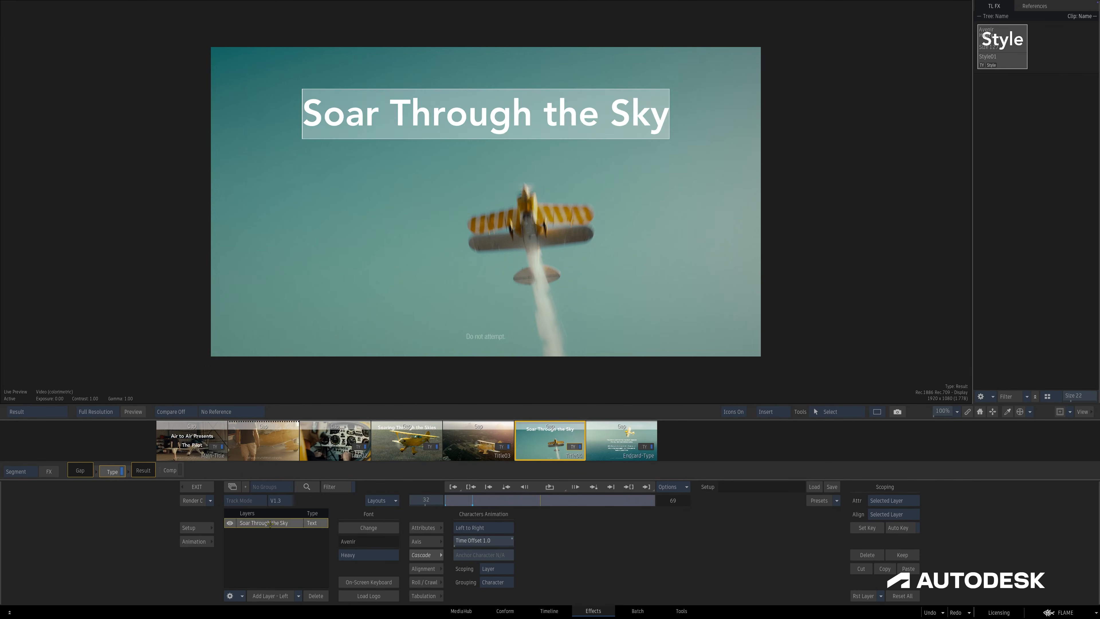
click(825, 491)
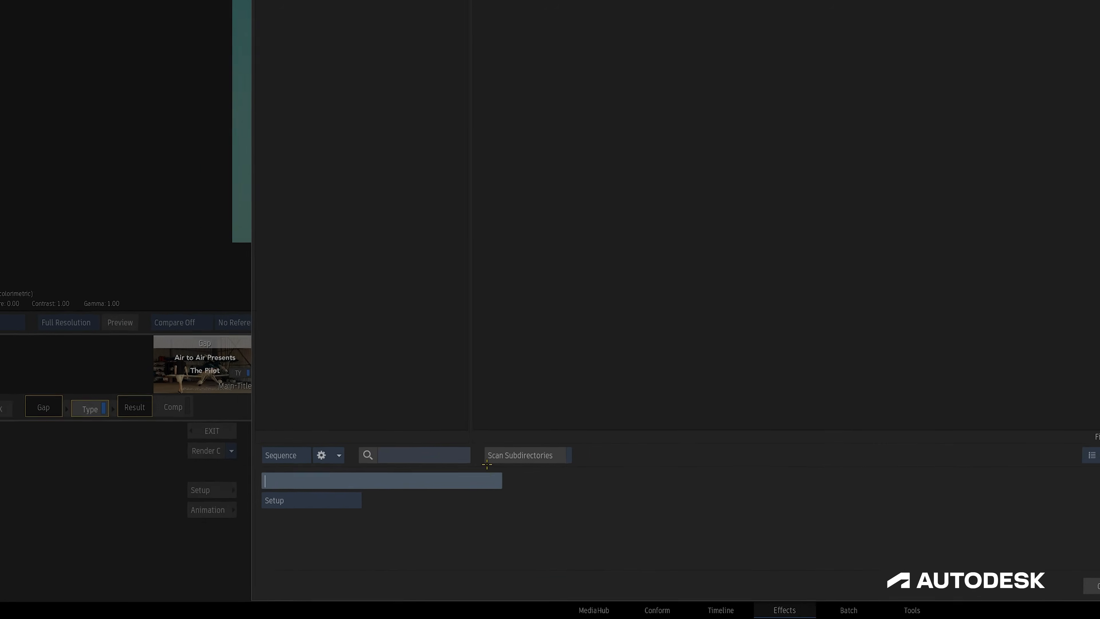
click(260, 535)
click(314, 416)
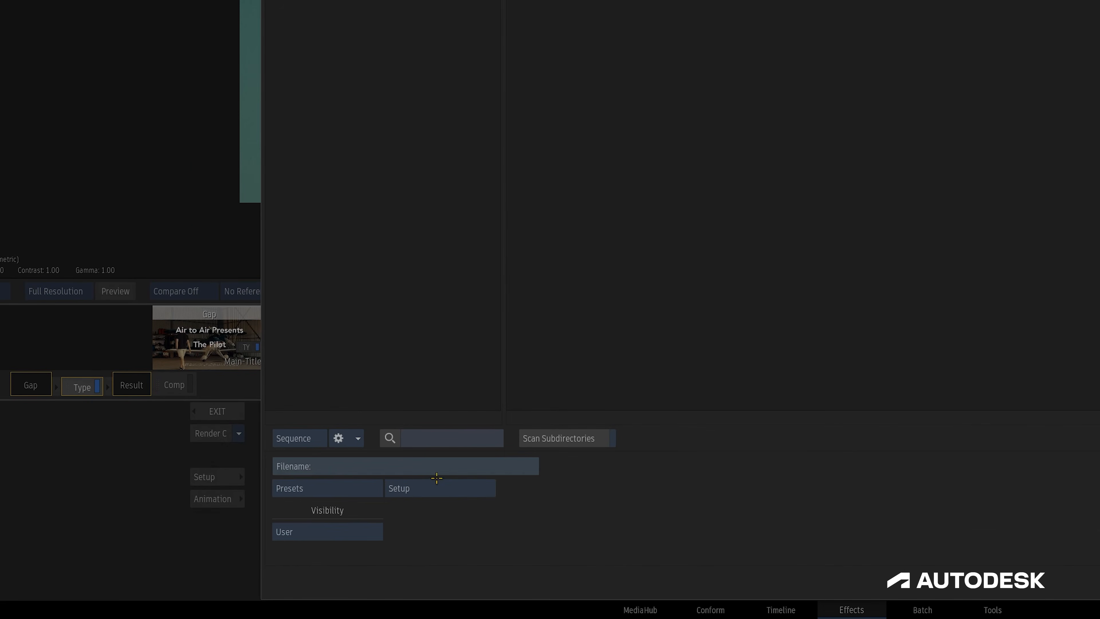
click(450, 459)
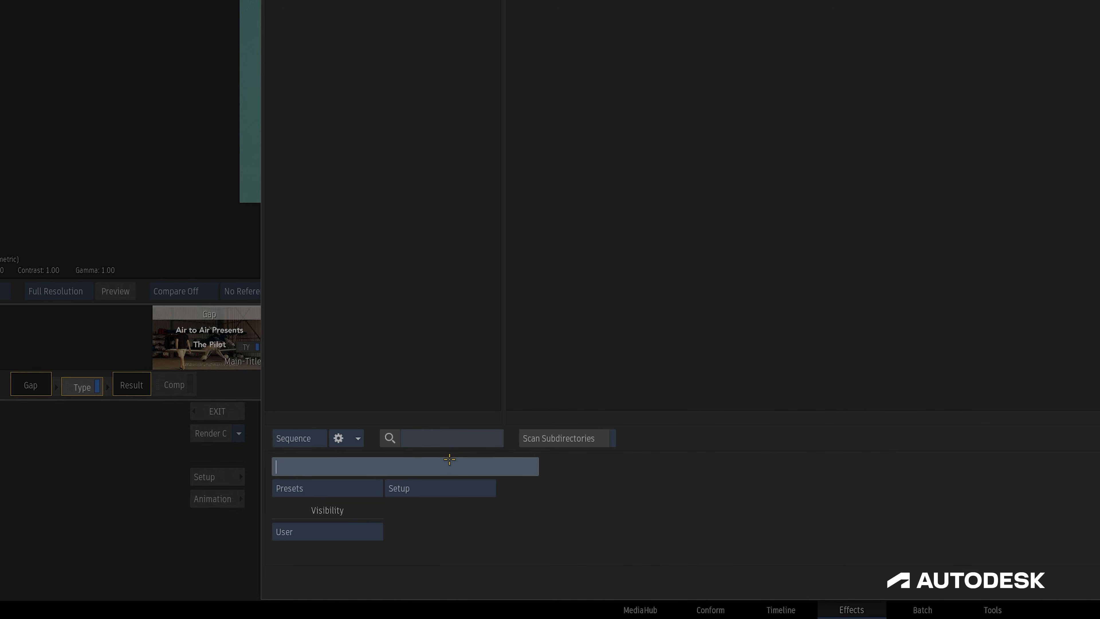
text(Opacity 10fr Cascade)
key(Return)
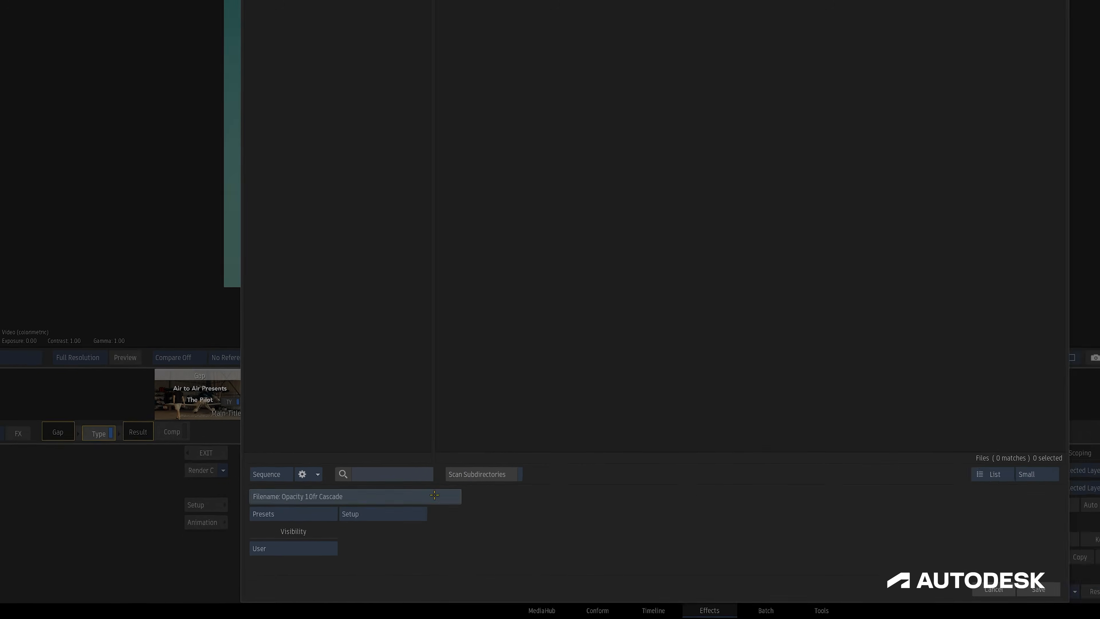
click(1039, 590)
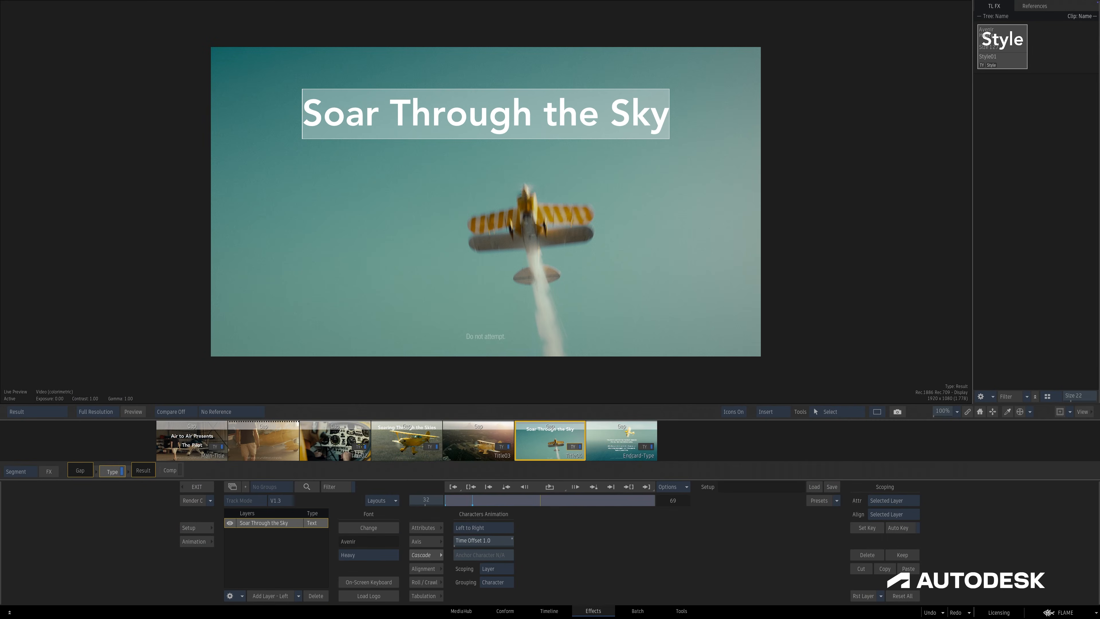
Add the title "Certified Professionals" to the cockpit shot and shift it left to centre it over the lower frame
click(361, 446)
double_click(458, 257)
text(Certified)
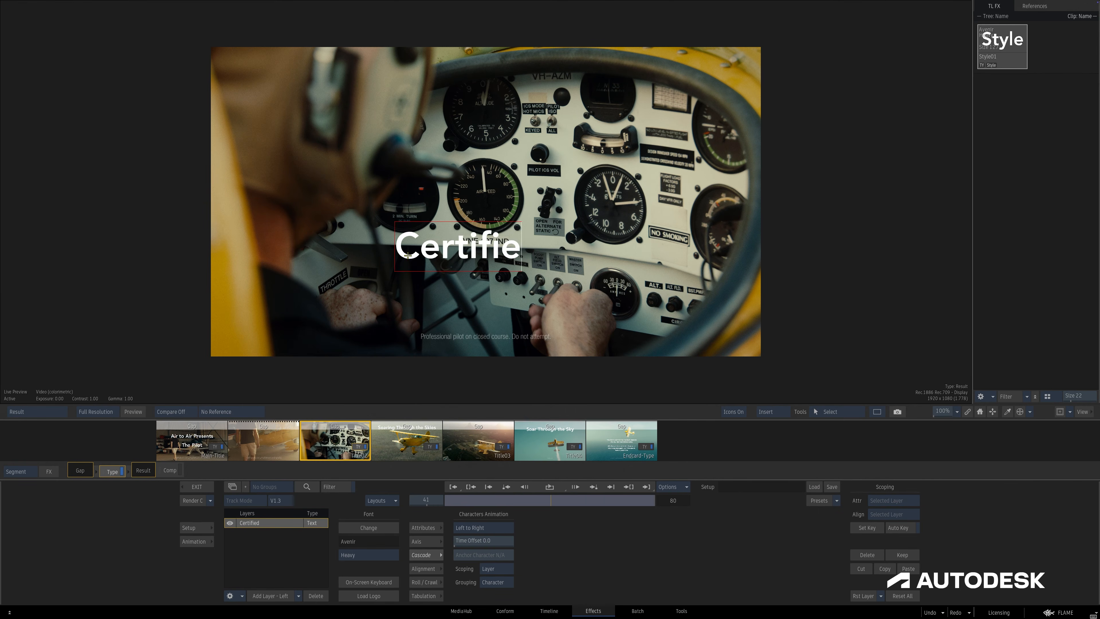
text( Professionals)
click(477, 267)
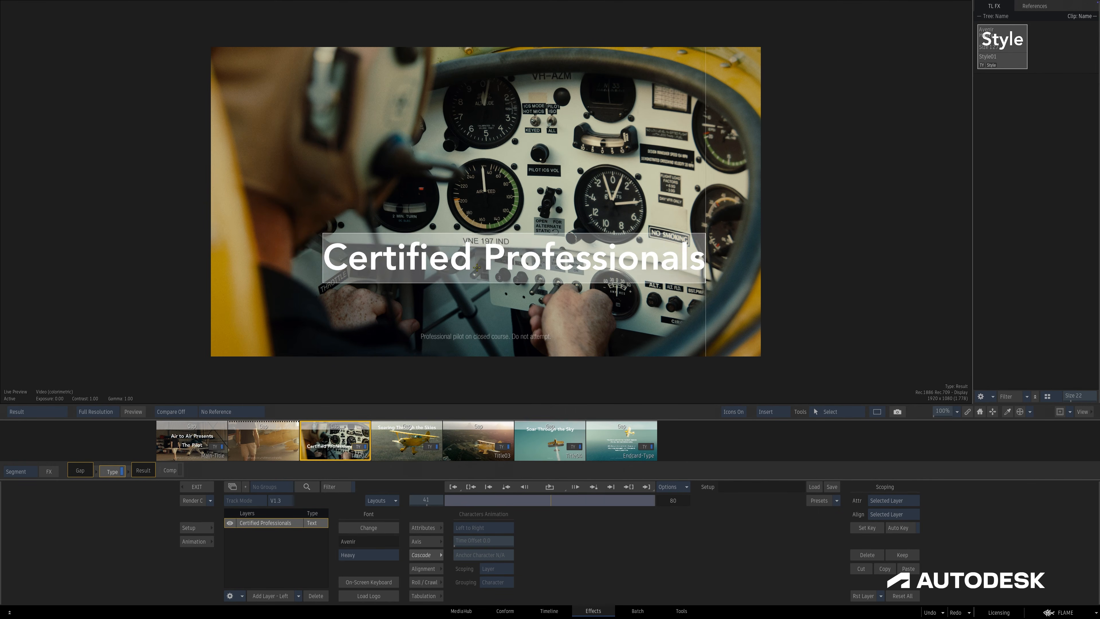
drag(477, 267, 448, 267)
Load the cascade setup preset onto the "Certified Professionals" layer, choosing to apply its transformations to the layer
click(837, 500)
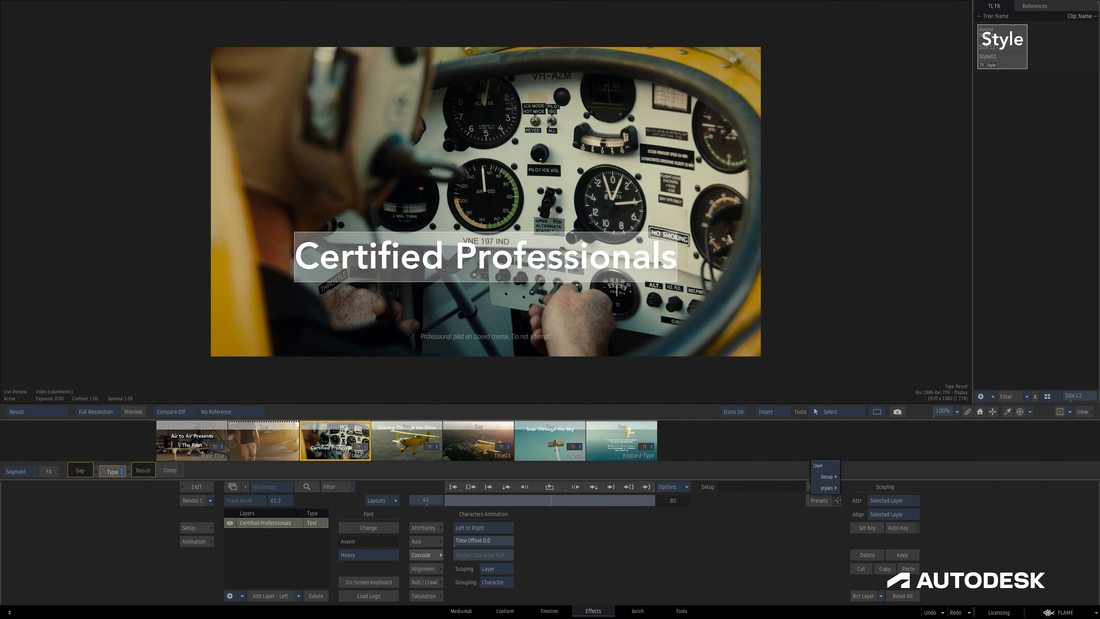
click(848, 476)
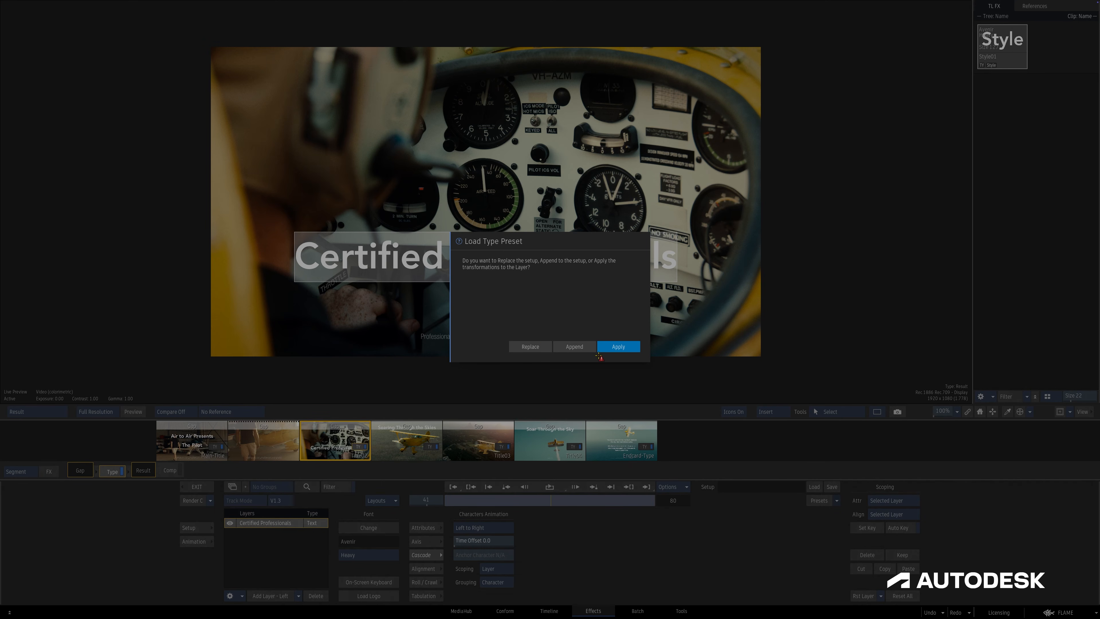
click(633, 345)
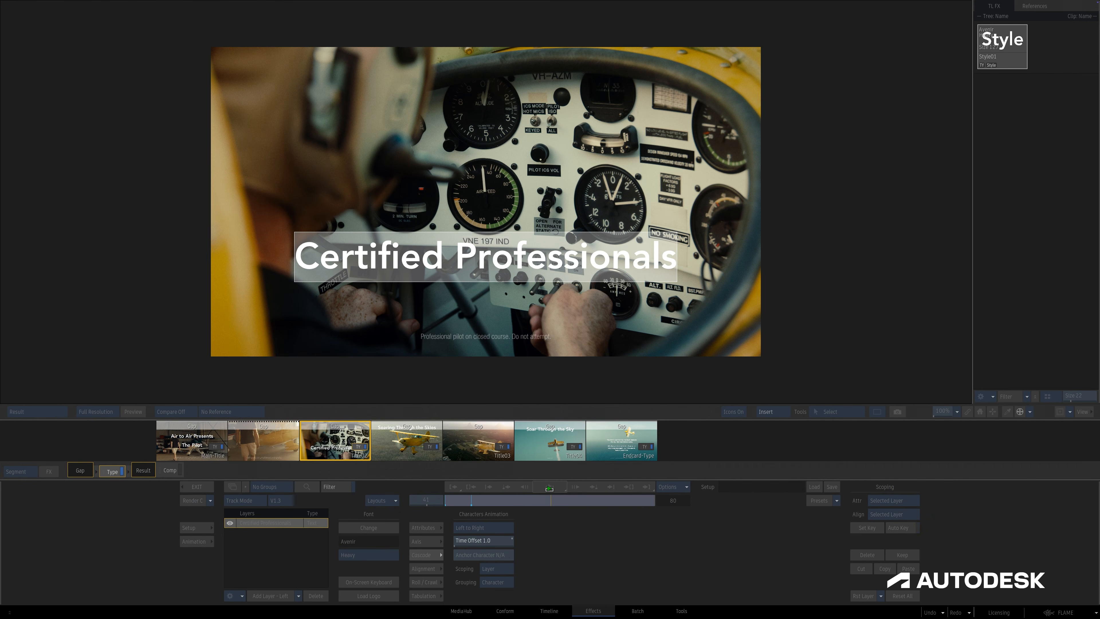